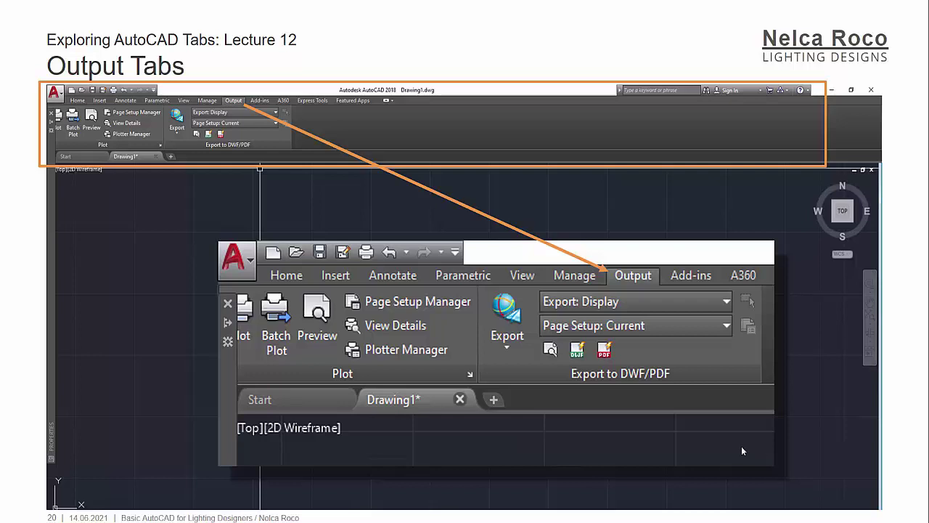
left_click(894, 378)
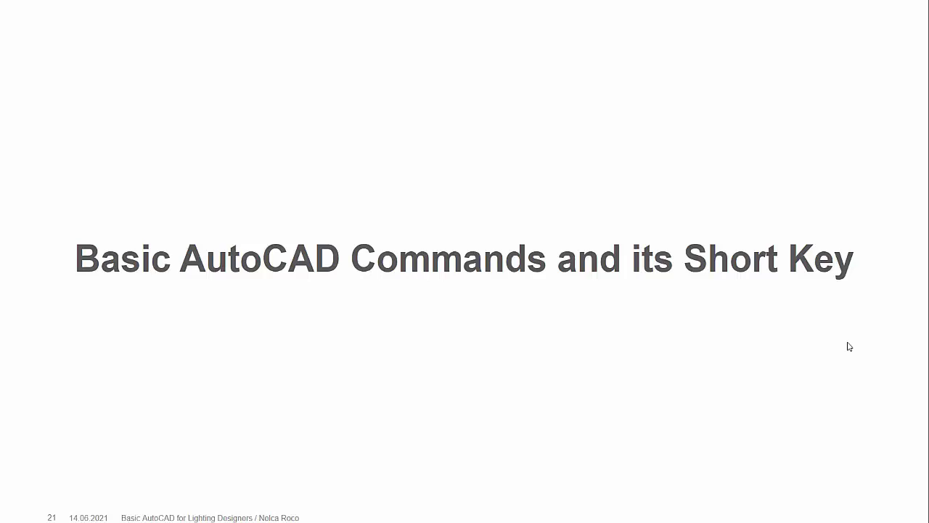
key("Right")
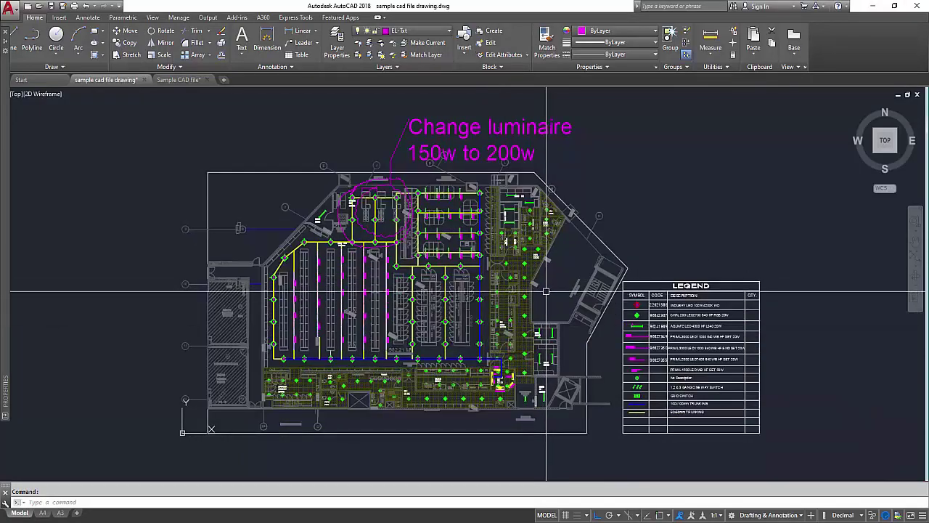
- Examine the lighting floor plan, its luminaire change note and the legend at different magnifications
scroll(546, 291, "up", 5)
scroll(407, 301, "down", 2)
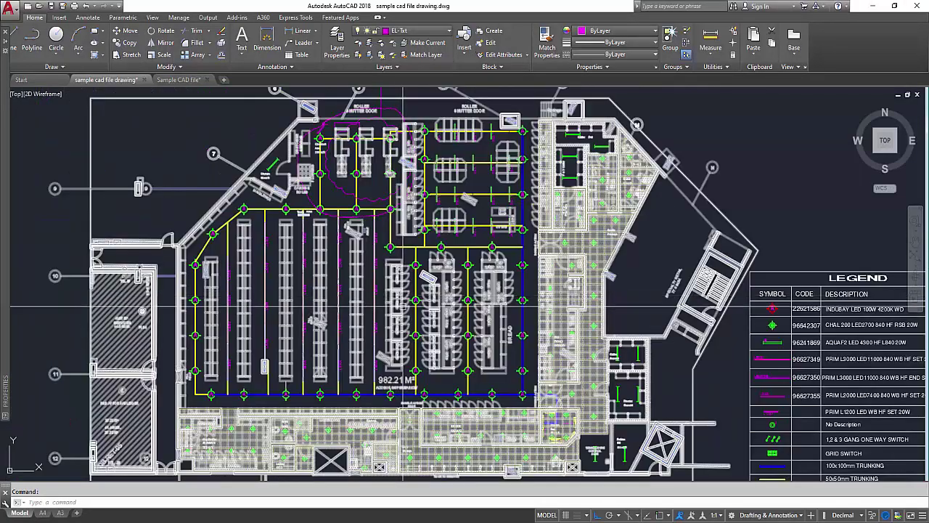
scroll(392, 309, "down", 3)
scroll(385, 308, "down", 2)
scroll(397, 303, "up", 5)
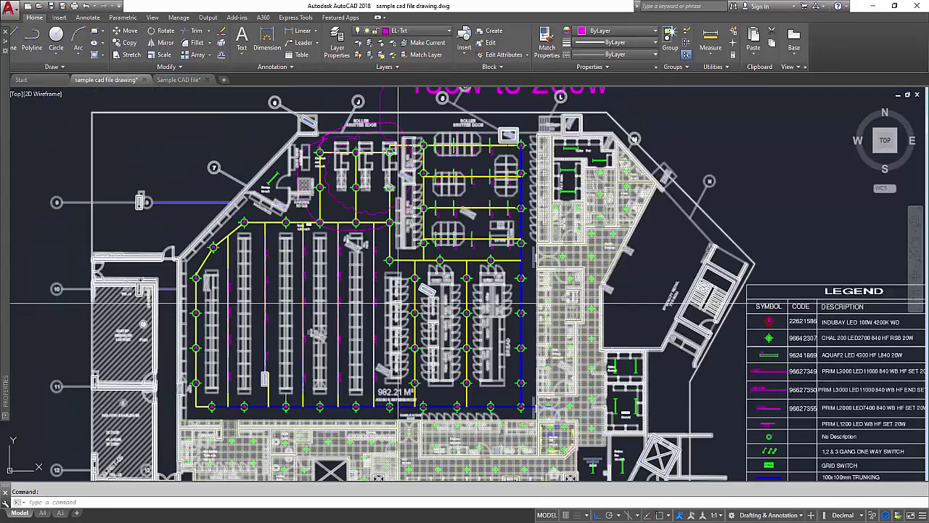
scroll(395, 306, "down", 3)
scroll(399, 308, "up", 3)
scroll(404, 312, "down", 3)
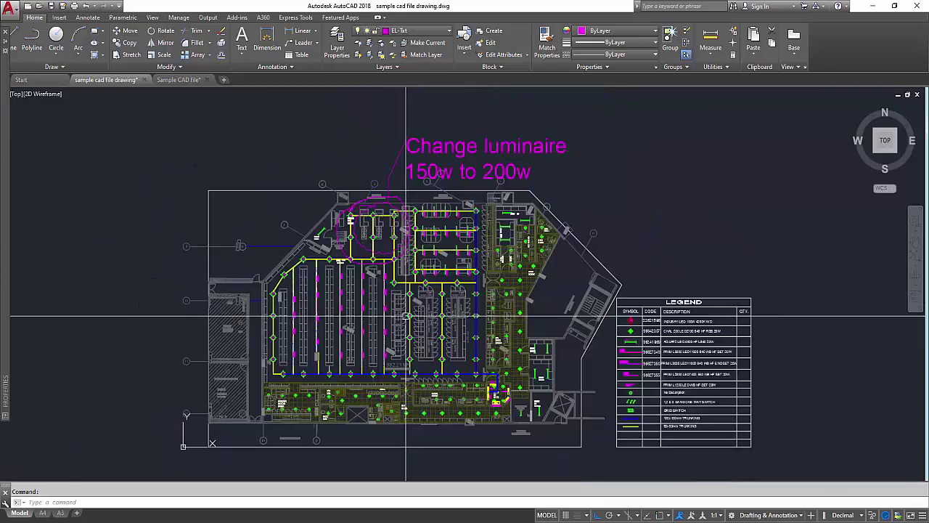
scroll(435, 301, "down", 5)
scroll(465, 284, "up", 3)
scroll(493, 297, "up", 1)
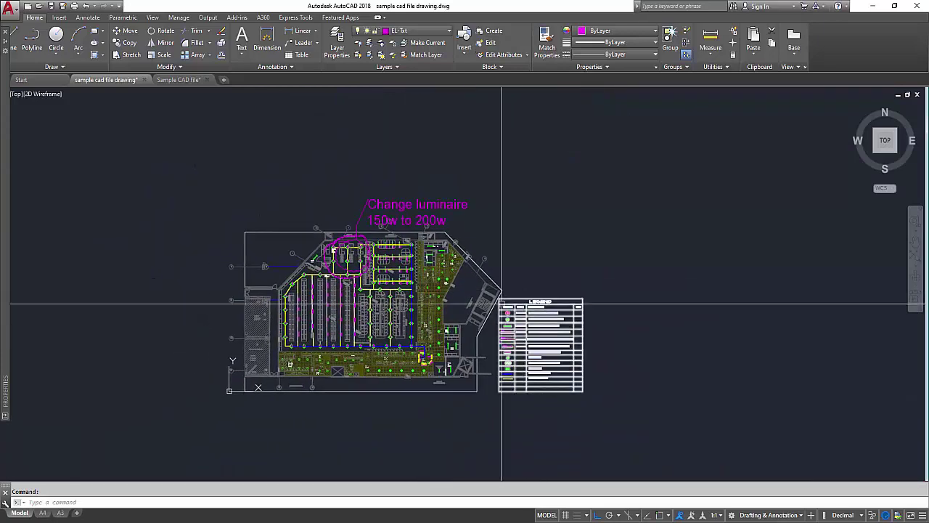
left_click(501, 303)
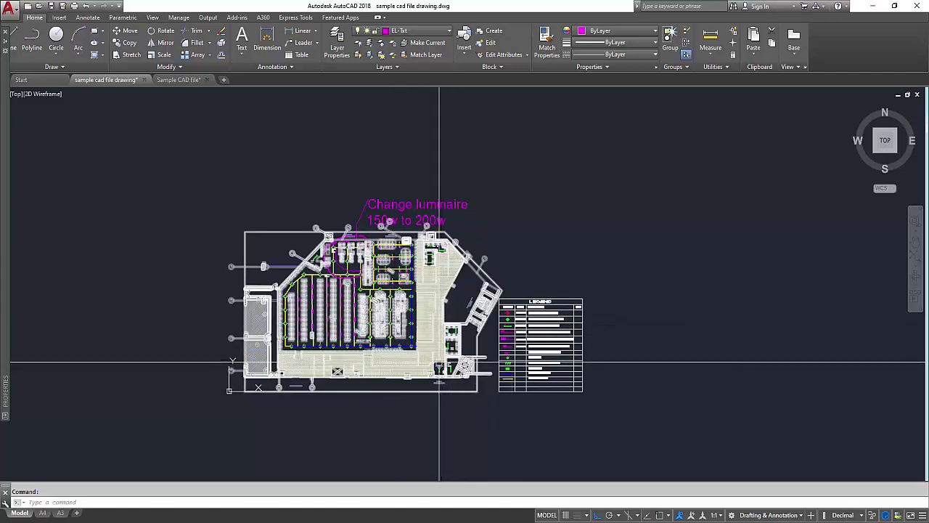
mouse_move(441, 361)
middle_mouse_down()
mouse_move(441, 339)
mouse_move(465, 318)
middle_mouse_up()
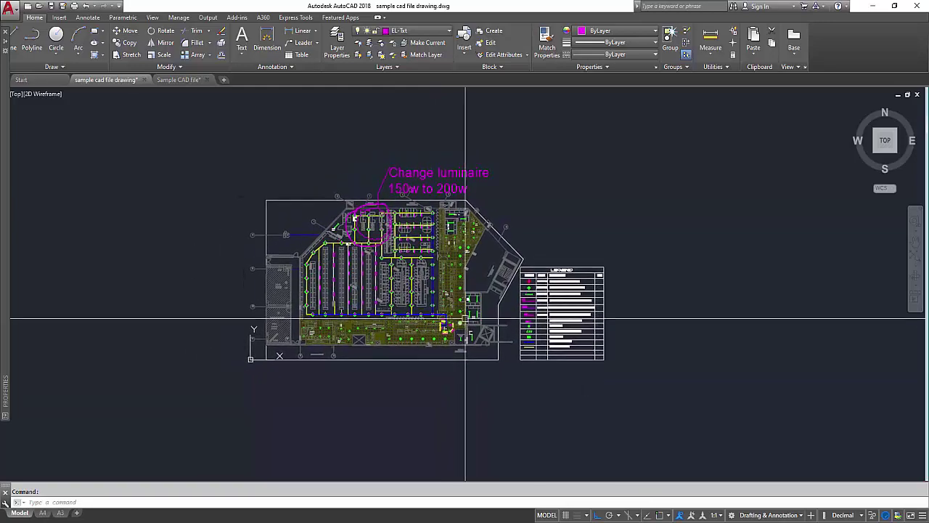
scroll(437, 297, "up", 5)
scroll(415, 317, "down", 5)
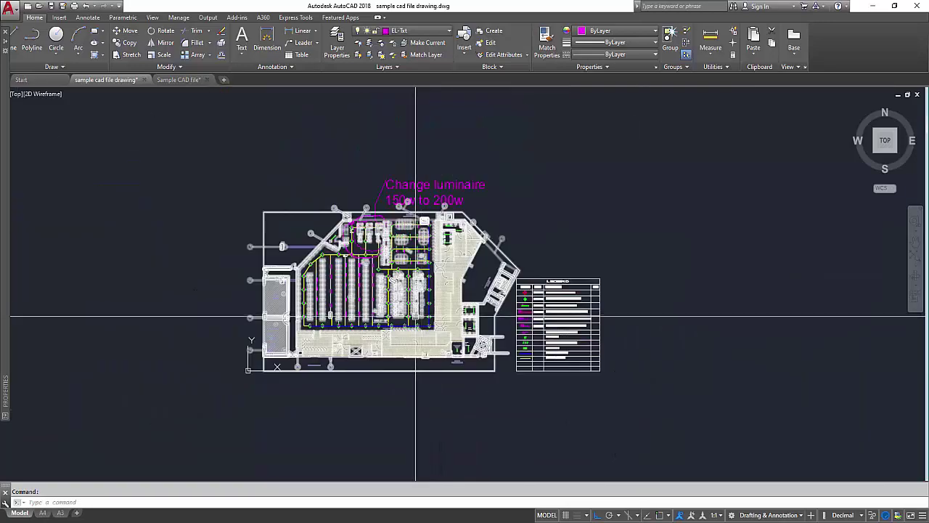
middle_click_drag(388, 317, 436, 332)
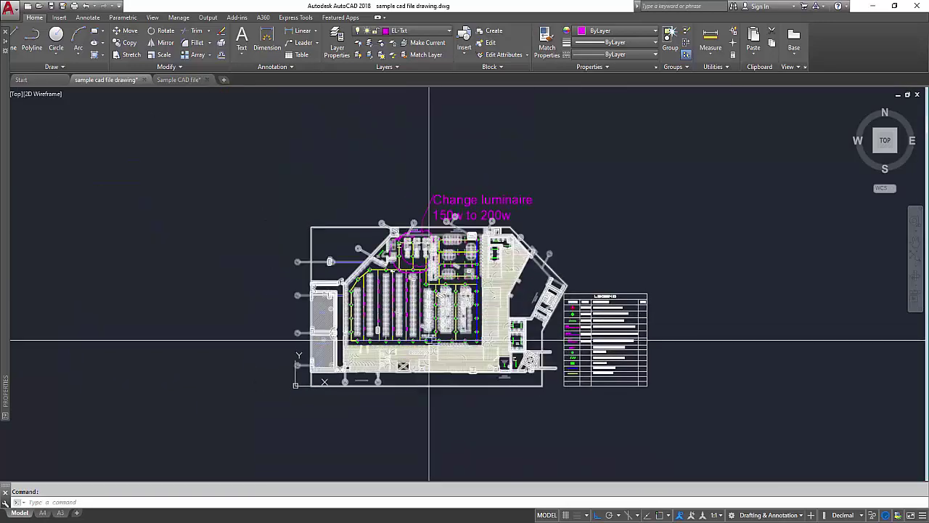
left_click(485, 332)
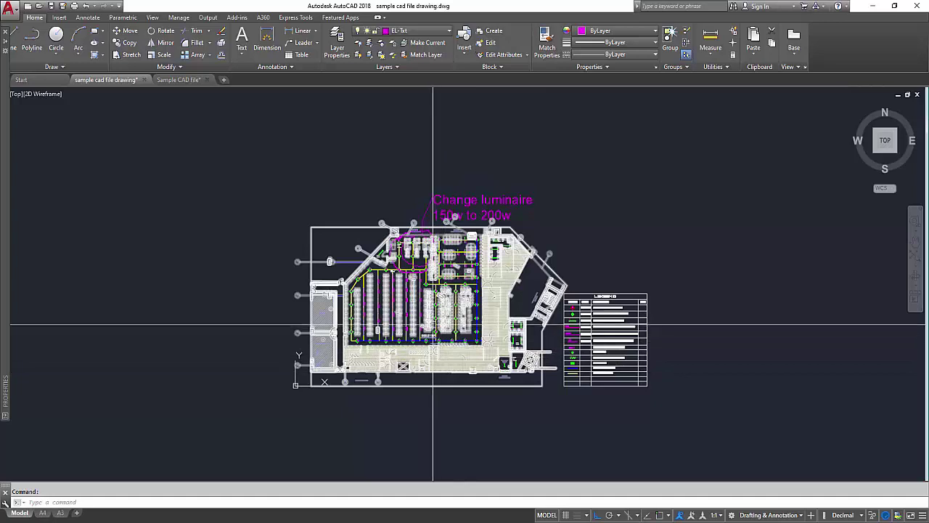
key("Escape")
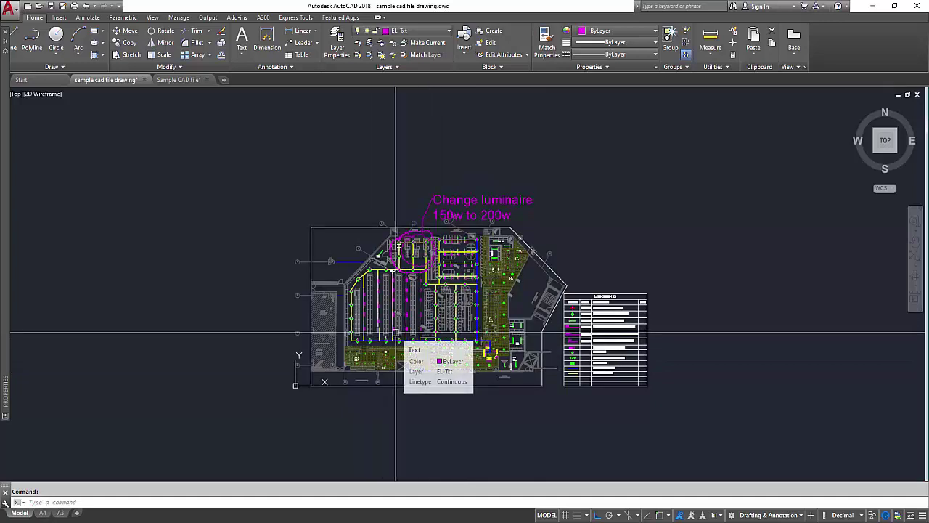
left_click(394, 333)
- Zoom to the extents of the whole drawing to reveal objects lying far from the floor plan
mouse_move(299, 260)
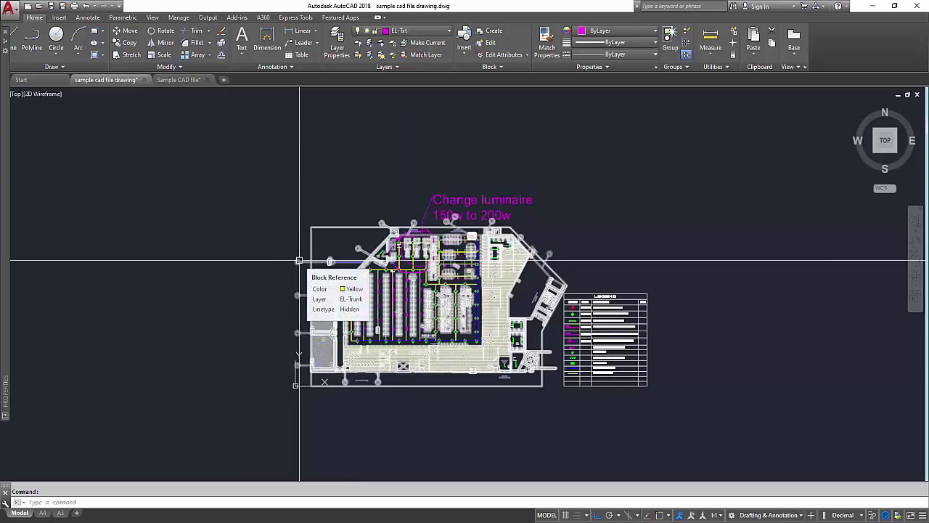
type("z")
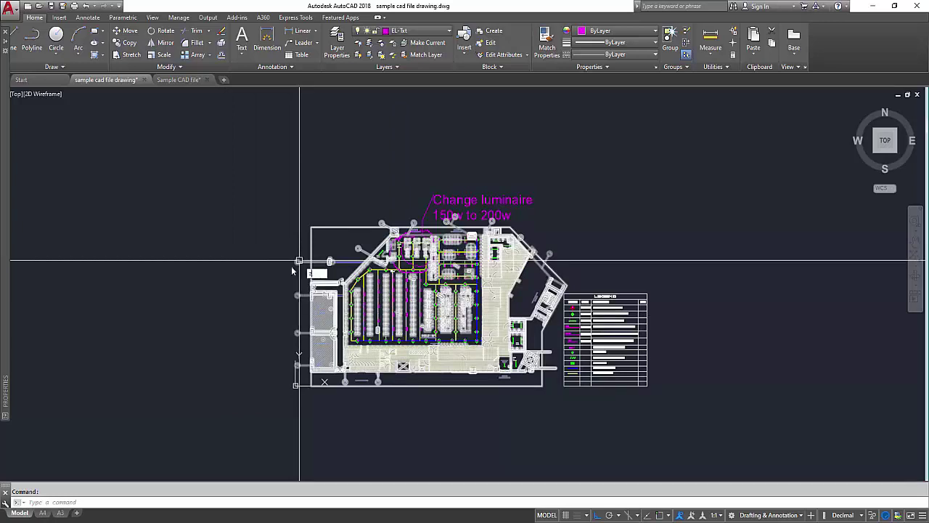
key("Return")
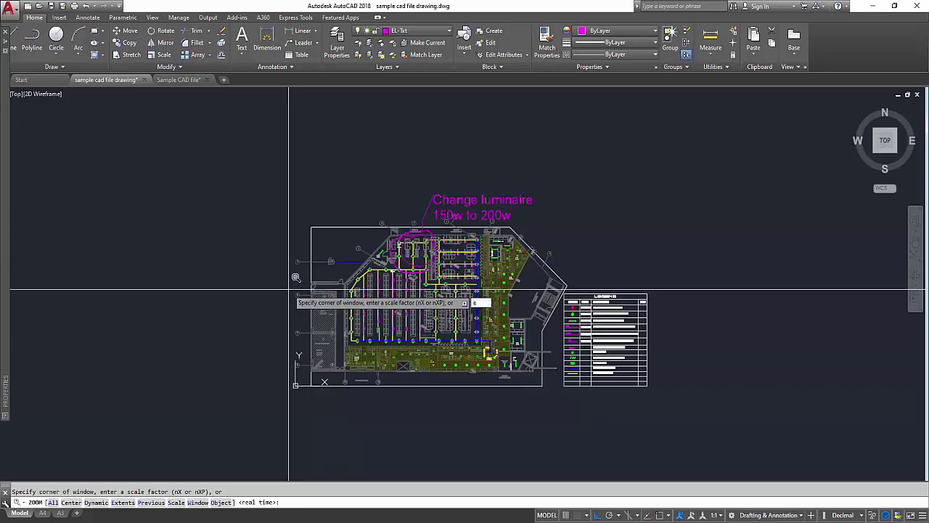
key("Return")
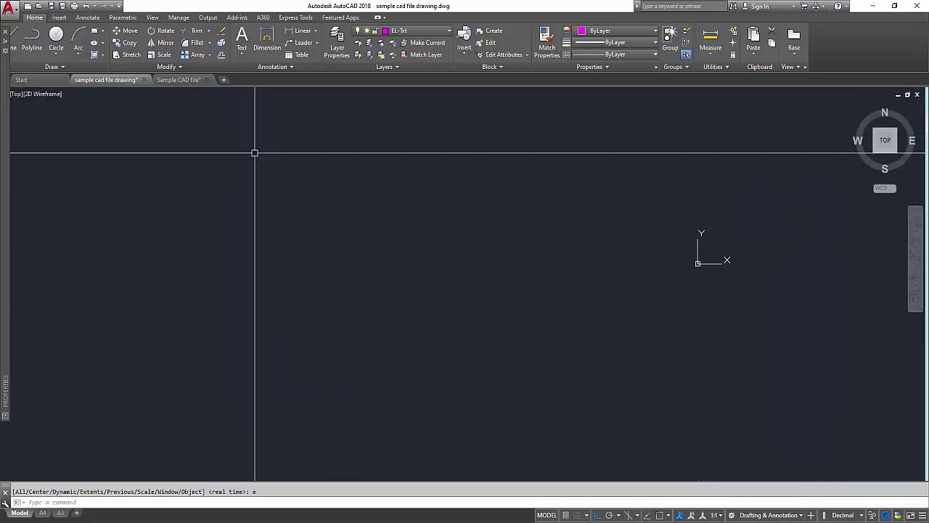
- Erase the stray group of four PRIM luminaire symbols and descriptions at the upper-left corner of the drawing extents
type("z")
key("Return")
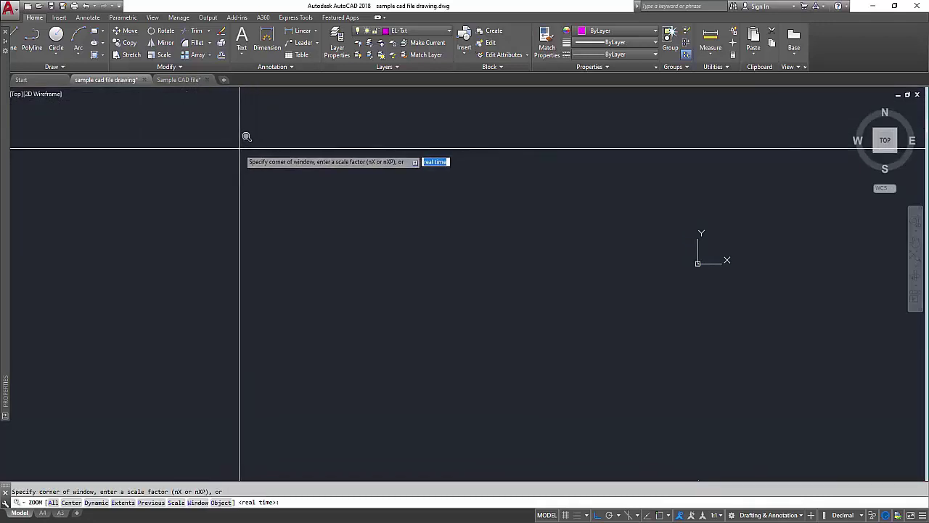
left_click(186, 91)
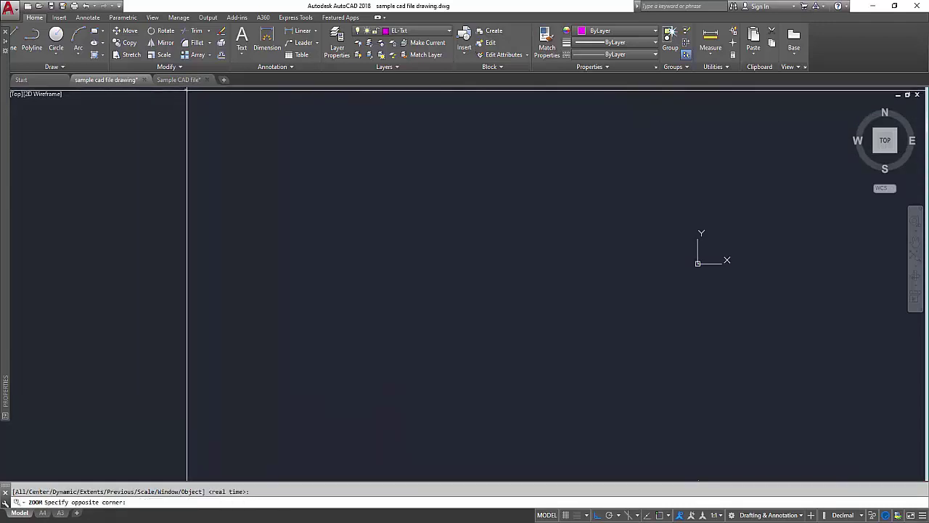
left_click(191, 93)
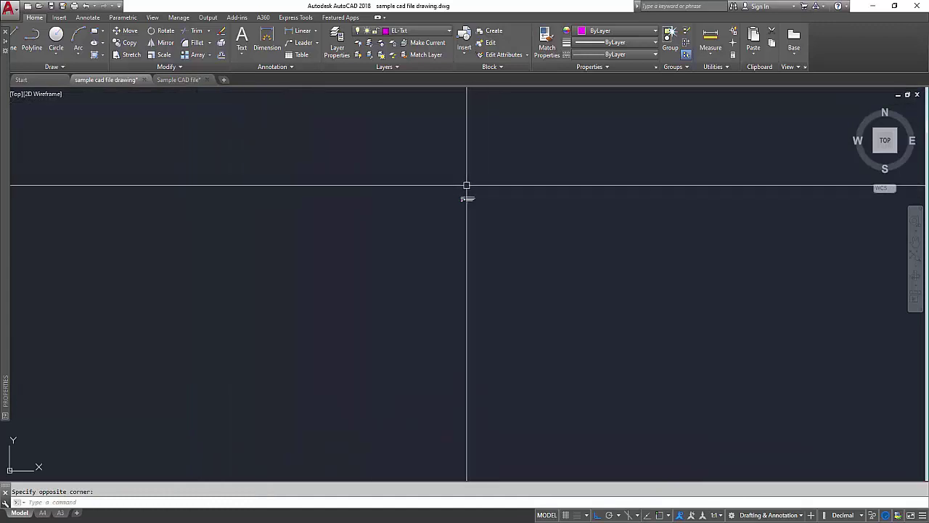
scroll(413, 191, "up", 5)
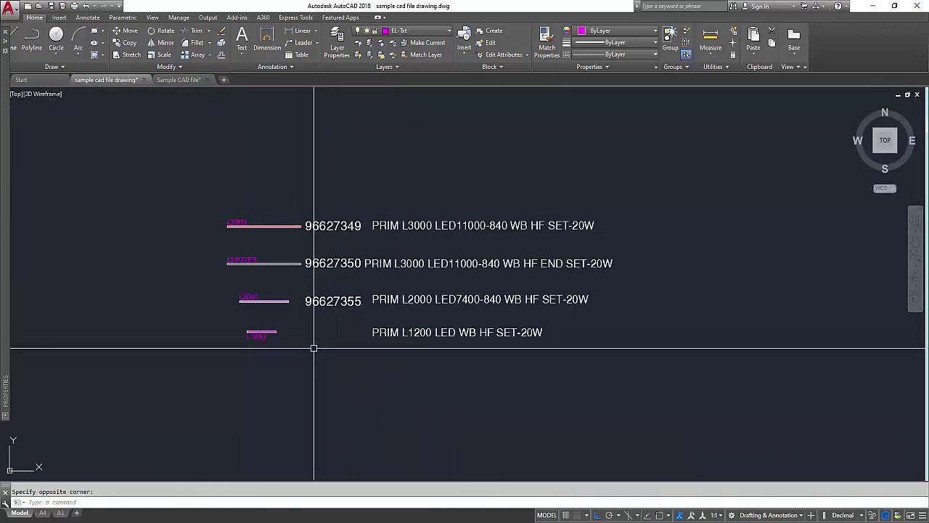
scroll(314, 347, "down", 2)
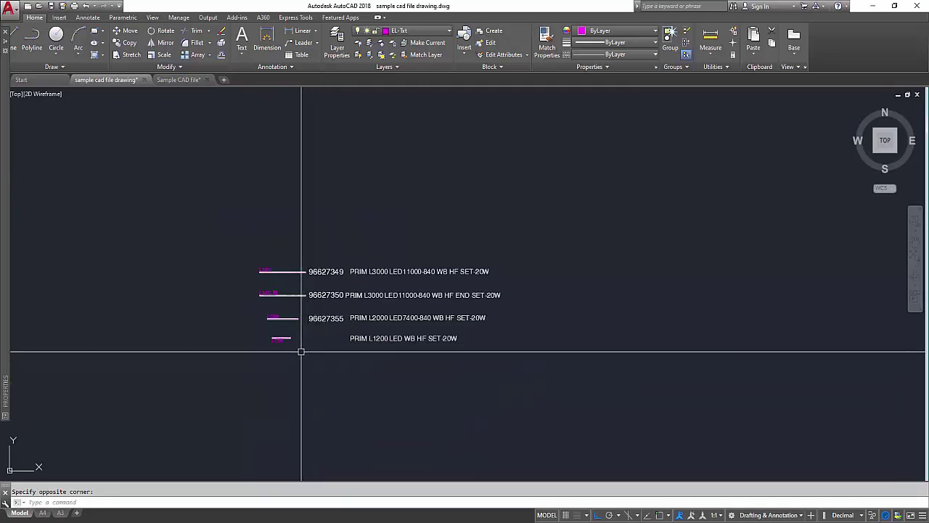
middle_click_drag(318, 367, 392, 334)
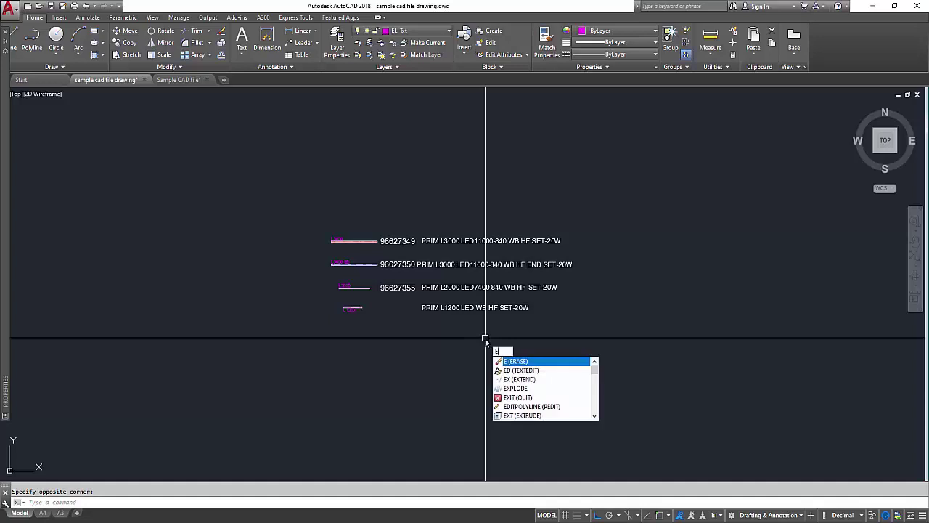
key("Return")
left_click(676, 350)
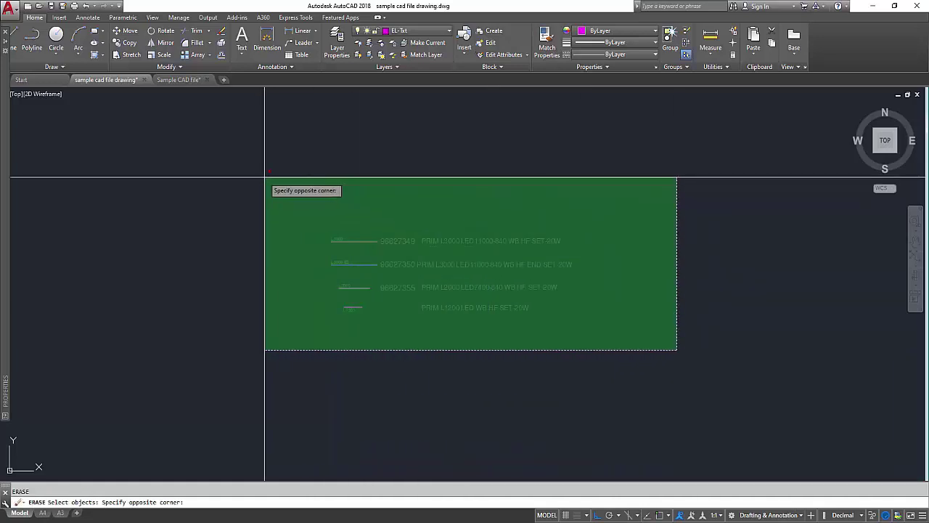
left_click(248, 173)
key("Return")
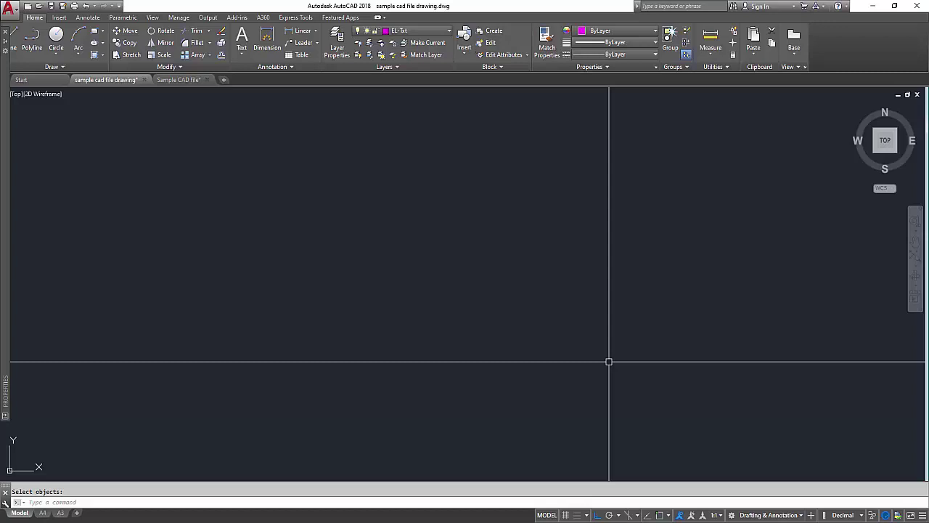
- Zoom to the drawing extents again to look for remaining stray objects
type("z")
key("Return")
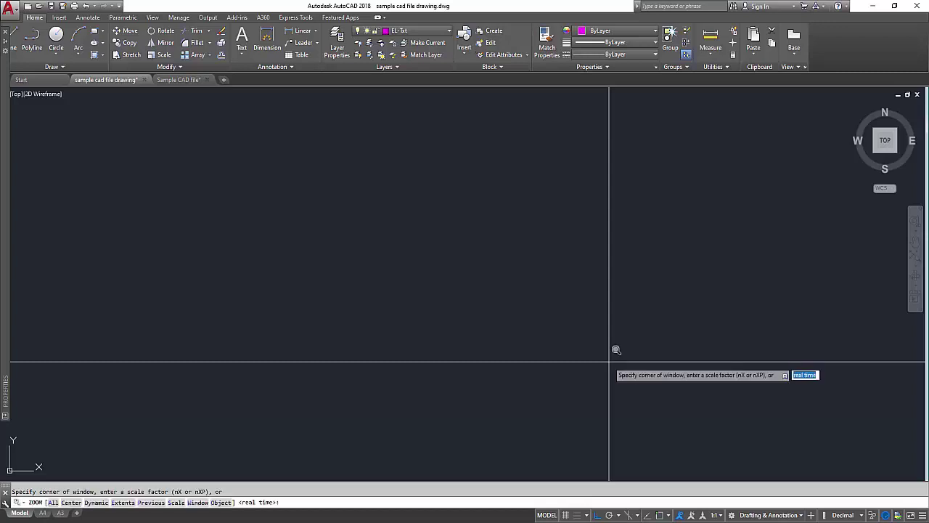
key("Return")
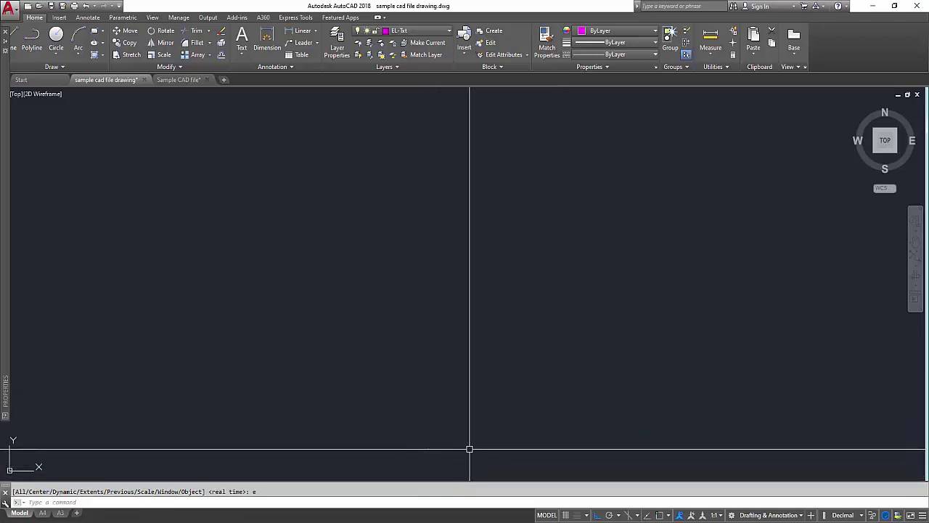
- Erase the stray green rectangle with its eight filled octagons near the bottom edge of the drawing extents
type("z")
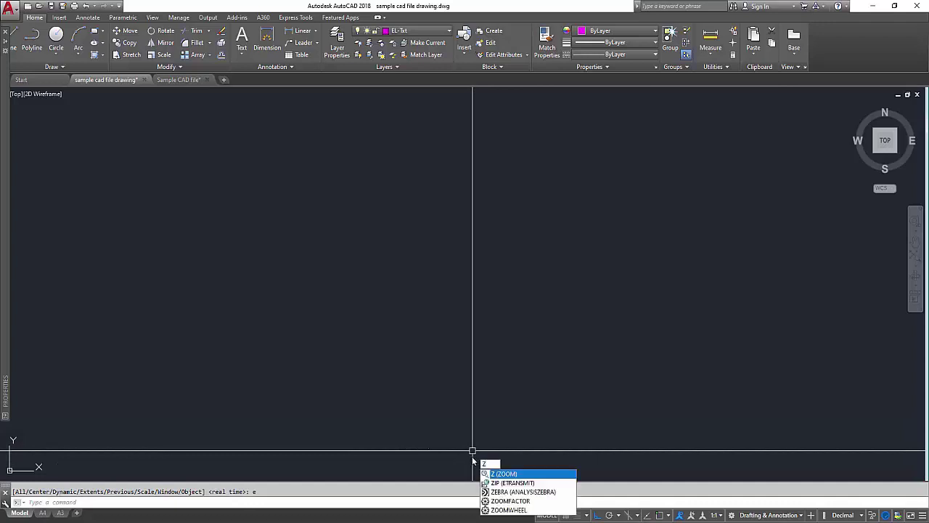
key("Return")
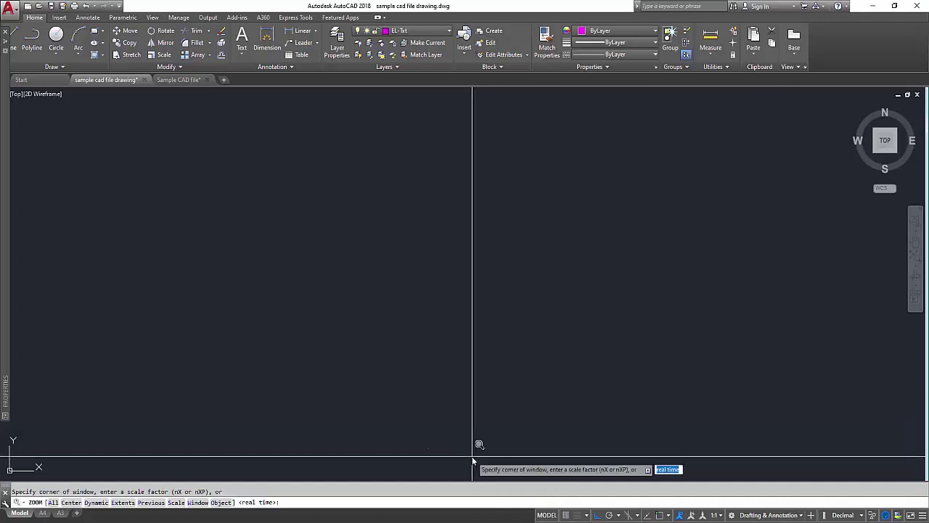
left_click(427, 445)
left_click(433, 451)
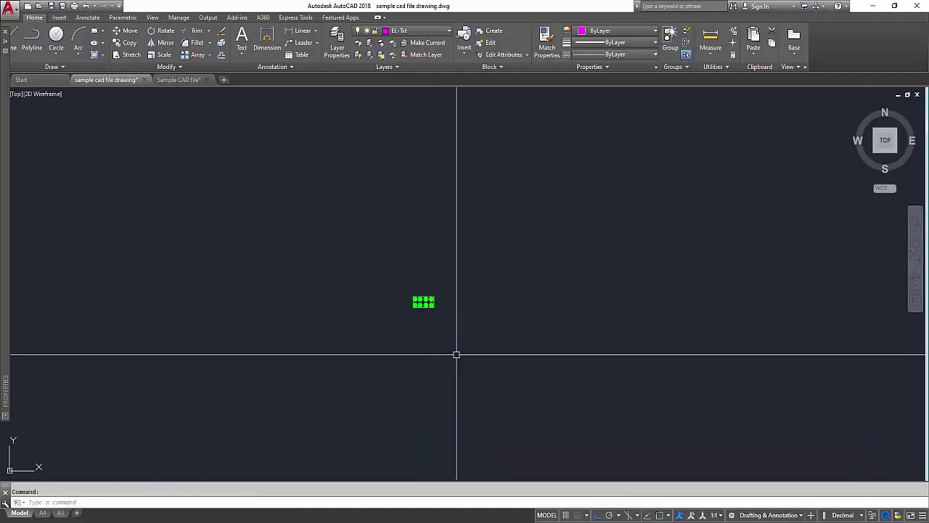
scroll(442, 326, "up", 5)
scroll(442, 325, "down", 1)
middle_click_drag(322, 174, 435, 259)
scroll(435, 259, "up", 2)
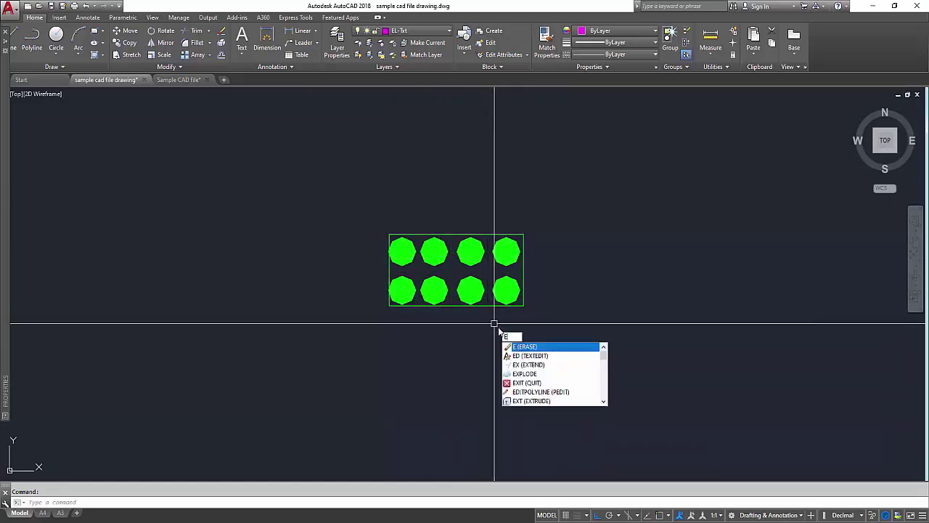
key("Return")
left_click(606, 349)
left_click(340, 179)
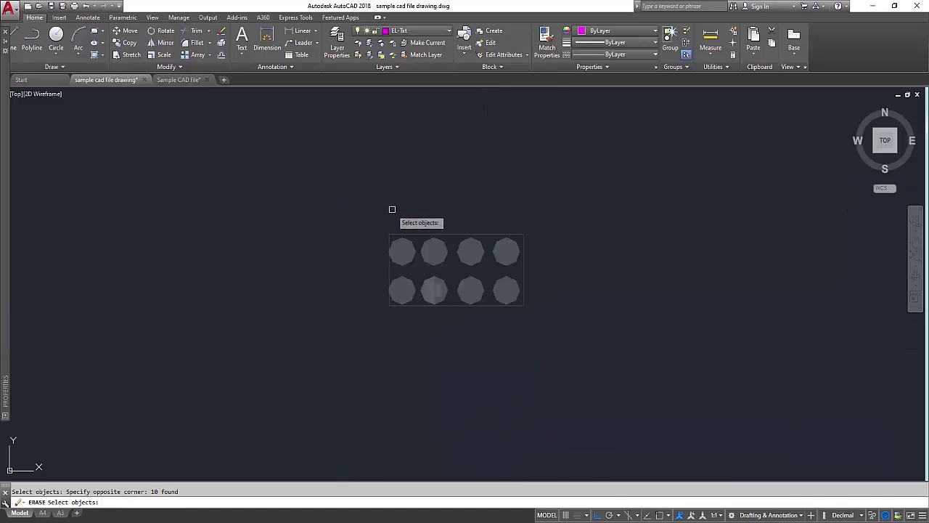
key("Return")
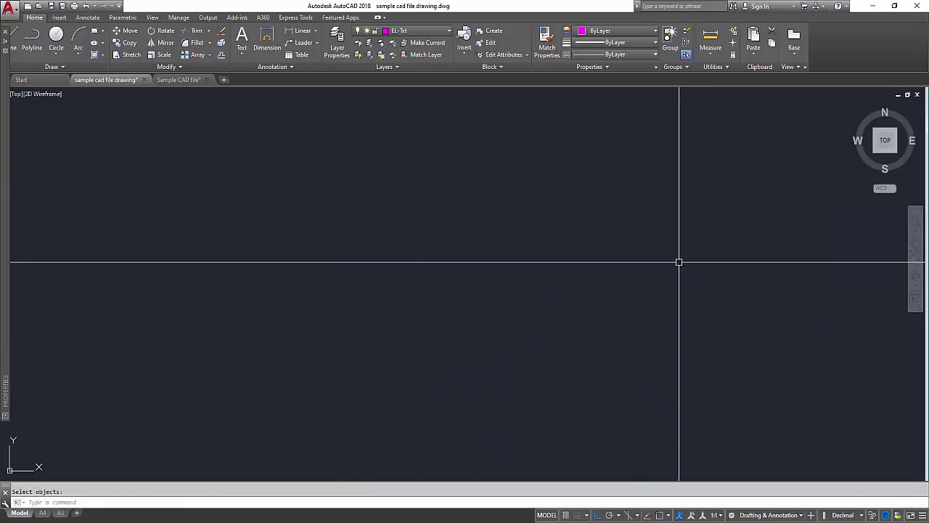
- Zoom to the drawing extents once more to check for stray objects away from the floor plan
type("z")
key("Return")
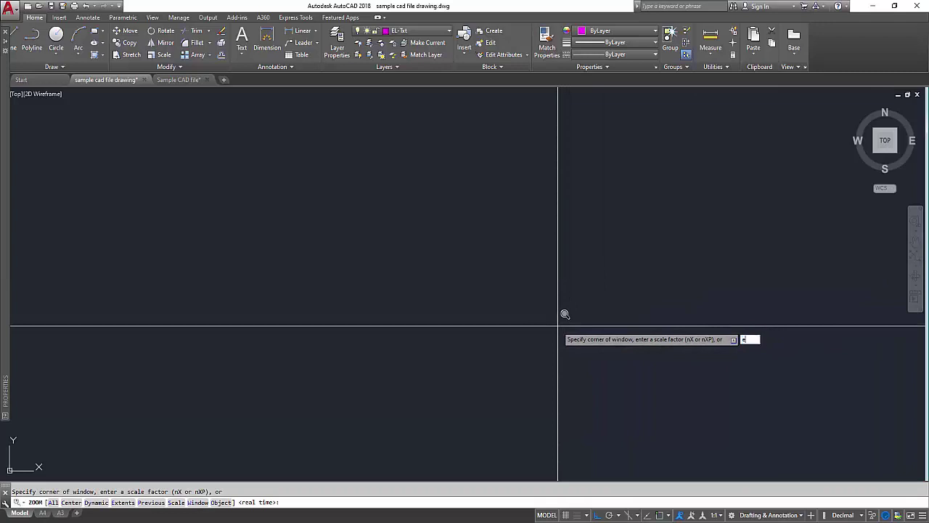
type("e")
key("Return")
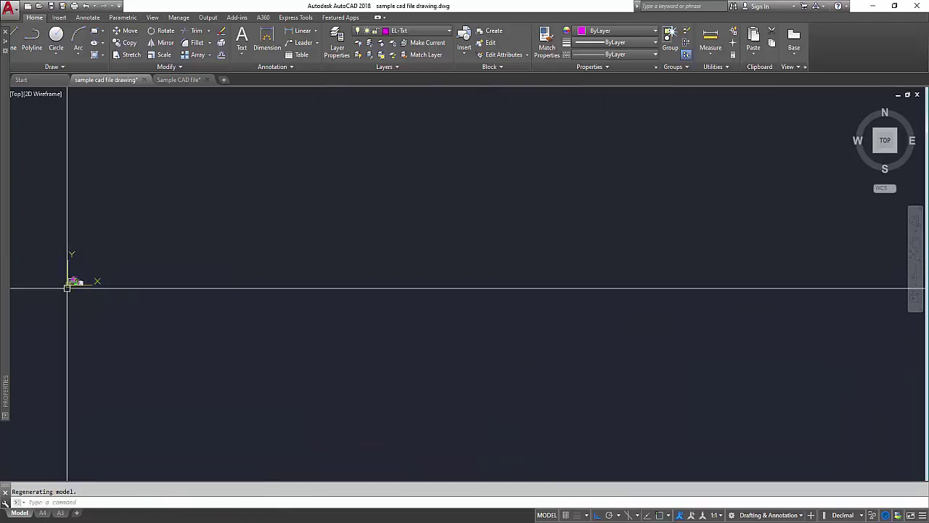
middle_click_drag(601, 311, 768, 286)
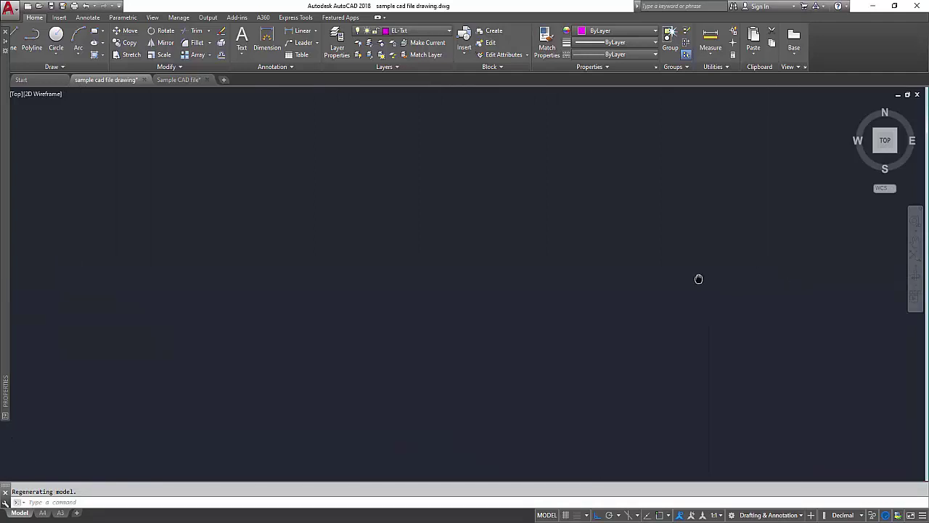
- Zoom to the drawing extents to locate any tiny stray object far from the floor plan
mouse_move(377, 290)
middle_mouse_down()
mouse_move(450, 288)
mouse_move(513, 303)
middle_mouse_up()
type("z")
key("Return")
key("Return")
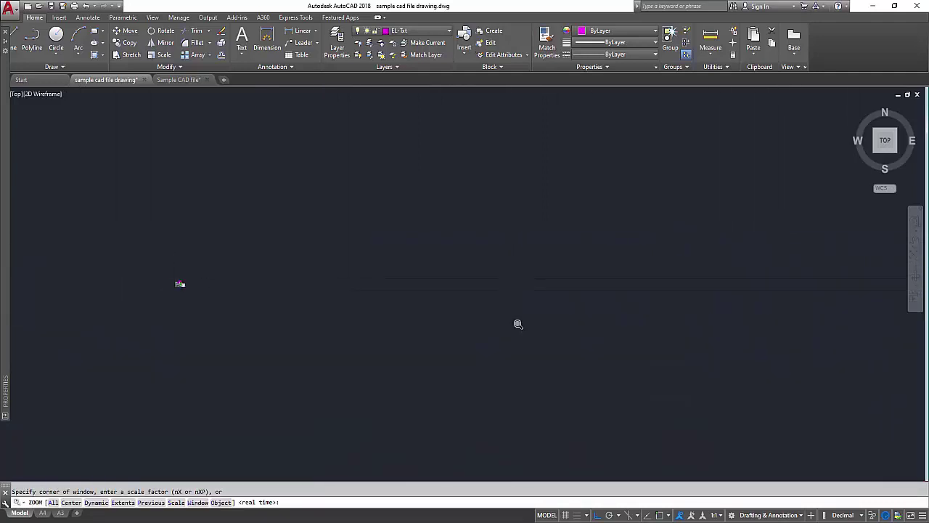
type("e")
key("Return")
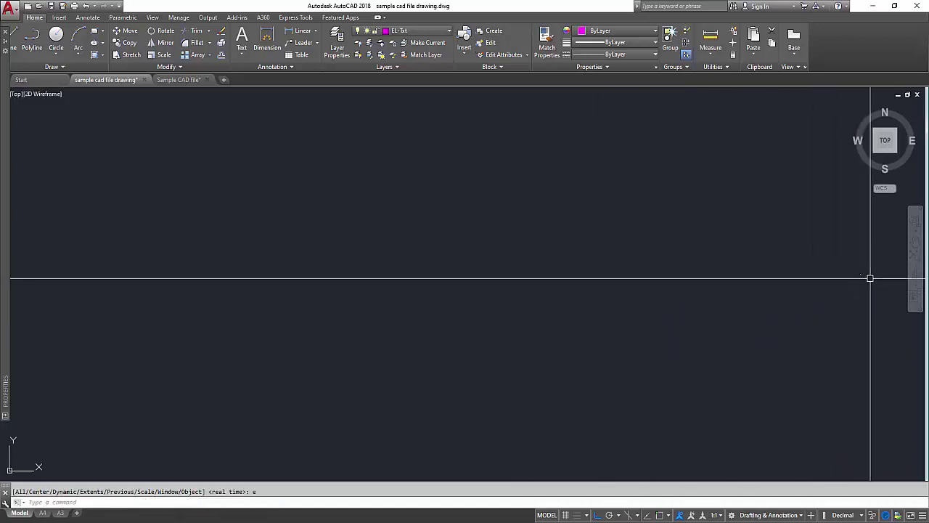
- Zoom a window around the tiny stray speck in the empty area until its text is readable
type("-la")
key("Return")
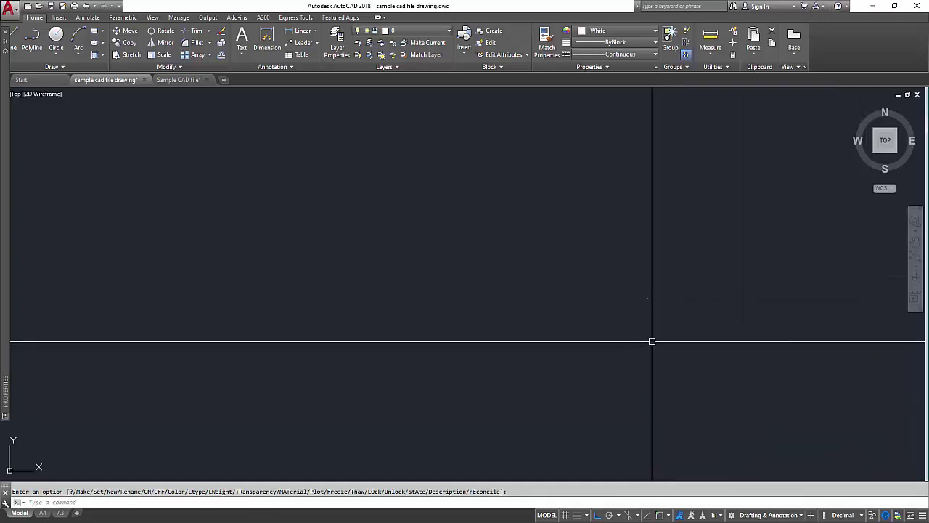
key("Return")
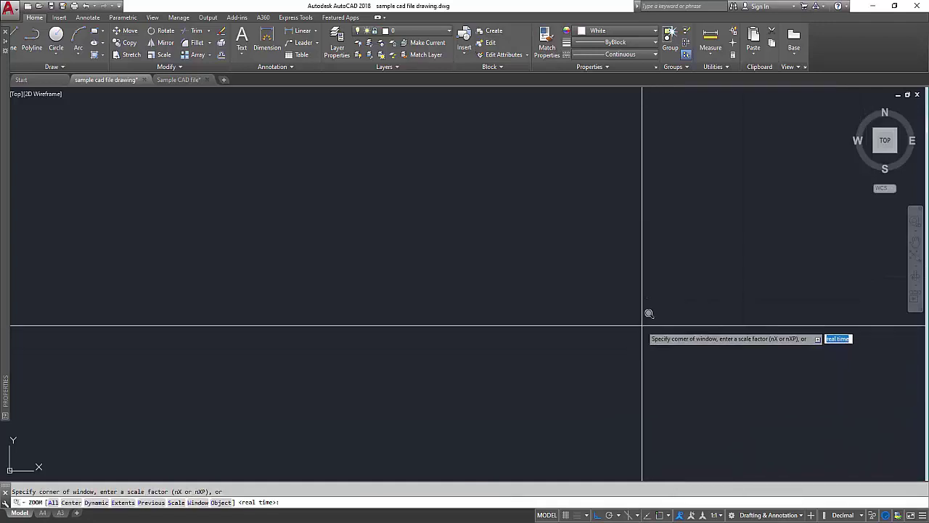
left_click(645, 294)
left_click(655, 307)
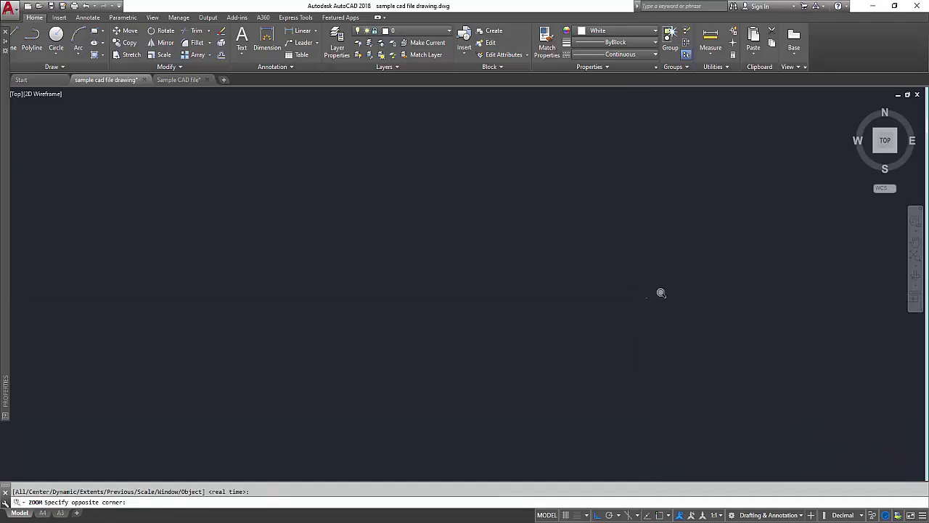
scroll(416, 332, "up", 5)
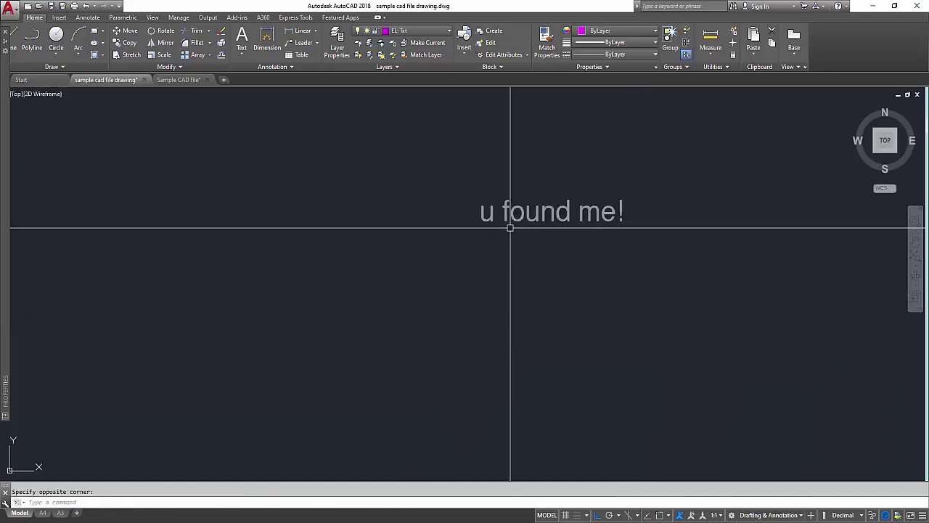
middle_click_drag(510, 226, 524, 266)
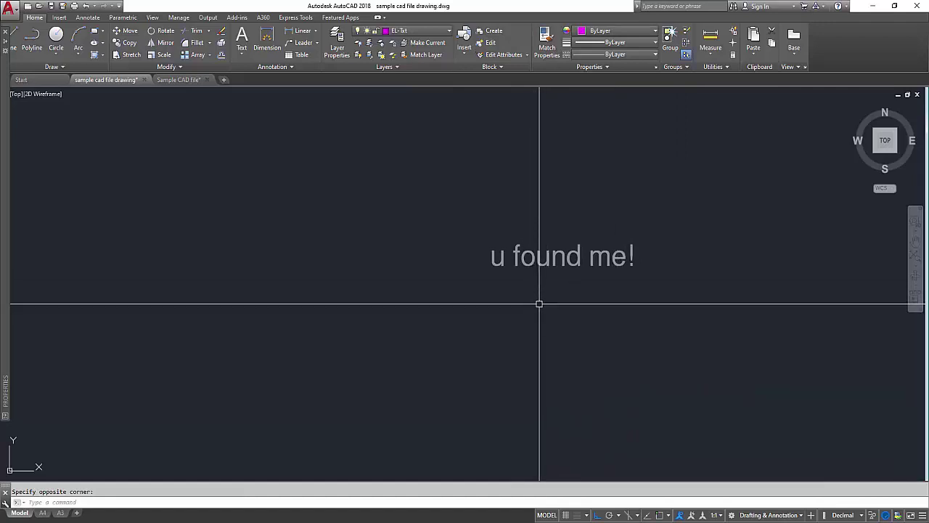
- Try to erase the stray "u found me!" text on the locked layer
type("e")
key("Return")
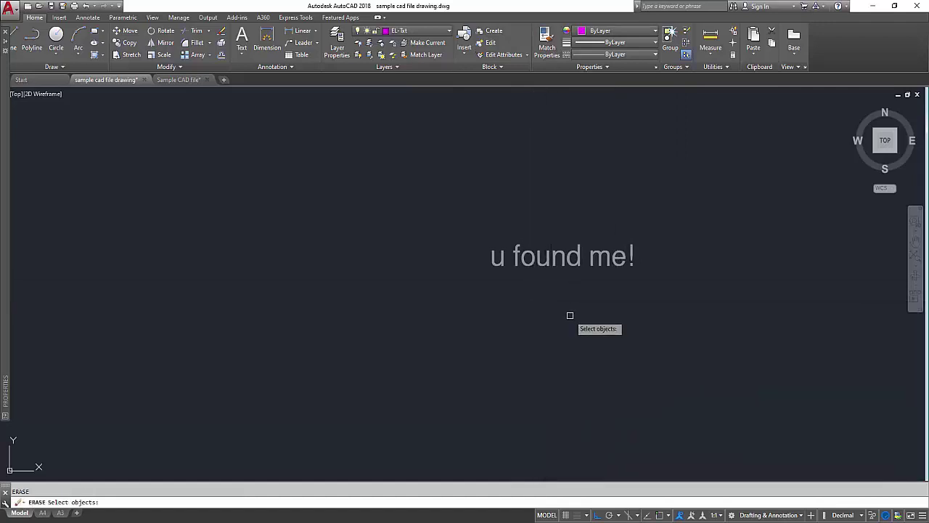
left_click(704, 322)
left_click(475, 197)
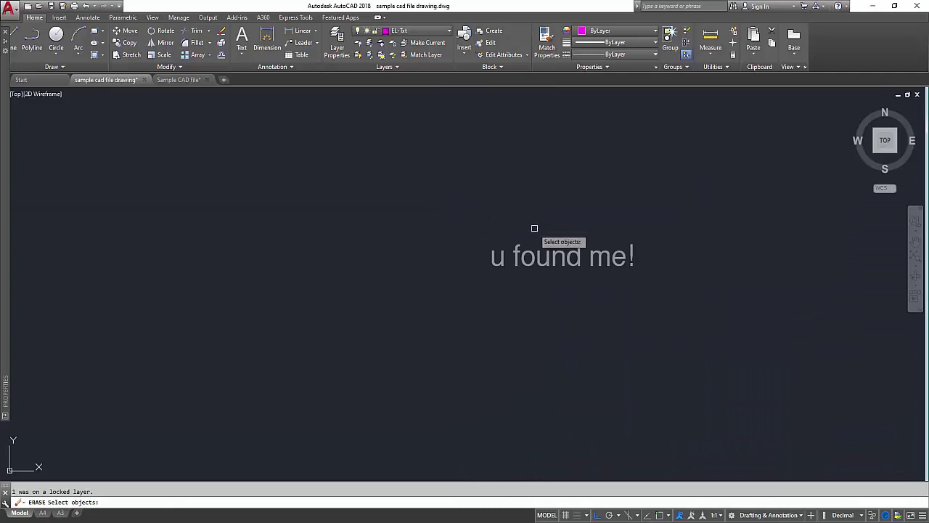
key("Return")
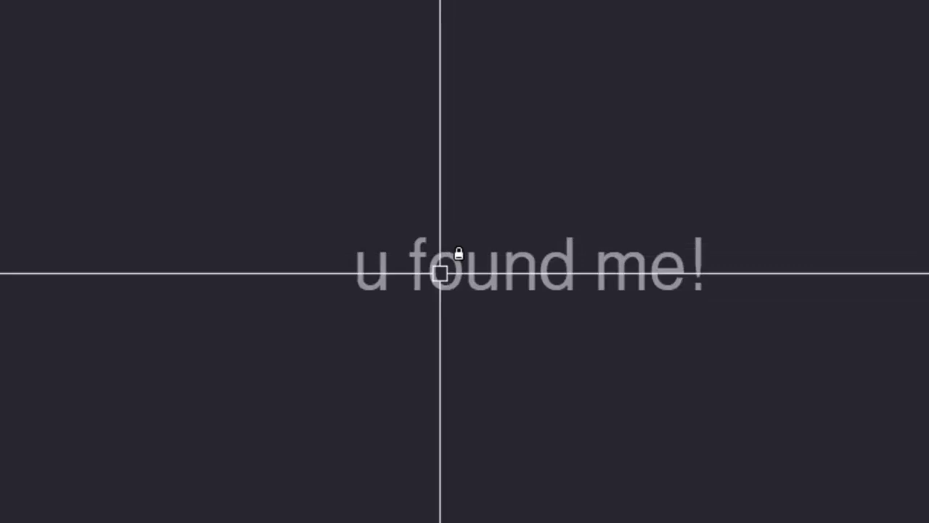
- Unlock layer 0, which holds the stray "u found me!" text
mouse_move(440, 274)
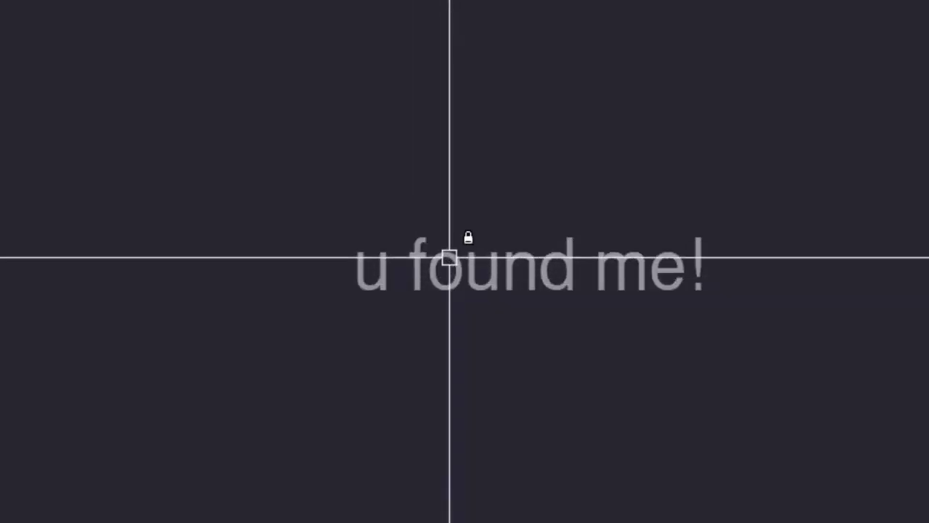
left_click(451, 260)
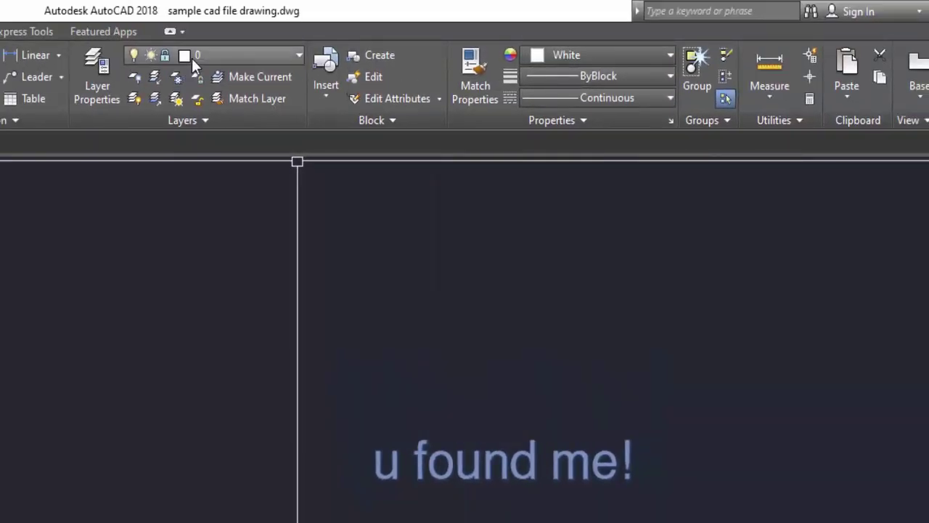
left_click(192, 58)
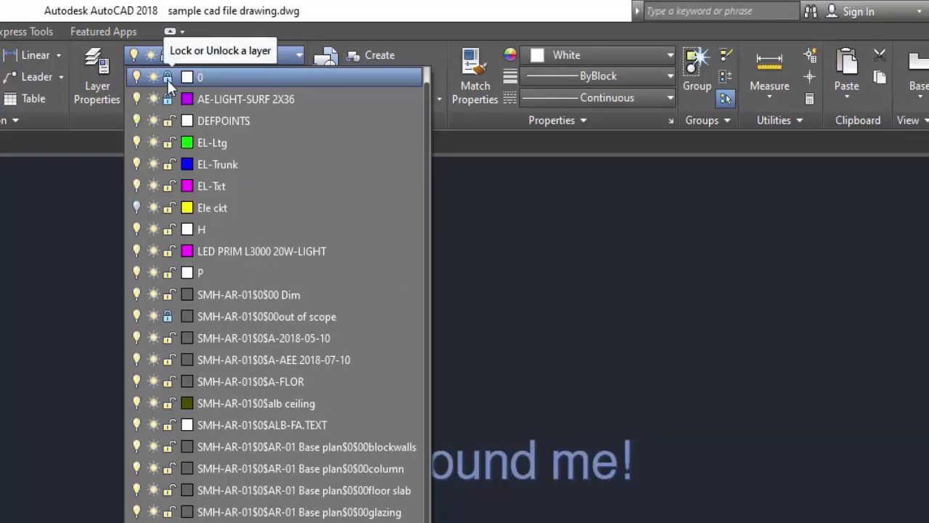
left_click(168, 77)
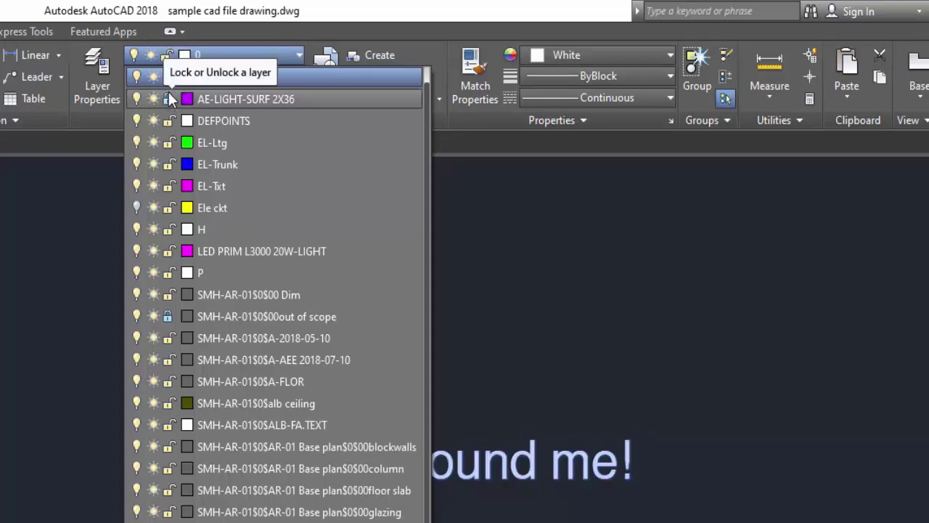
left_click(518, 359)
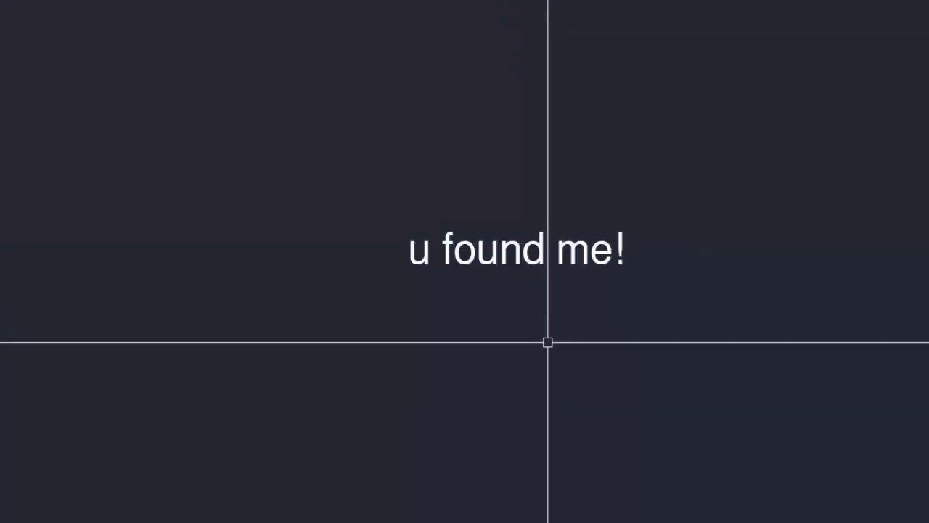
- Erase the stray "u found me!" text and zoom to the drawing extents
type("E")
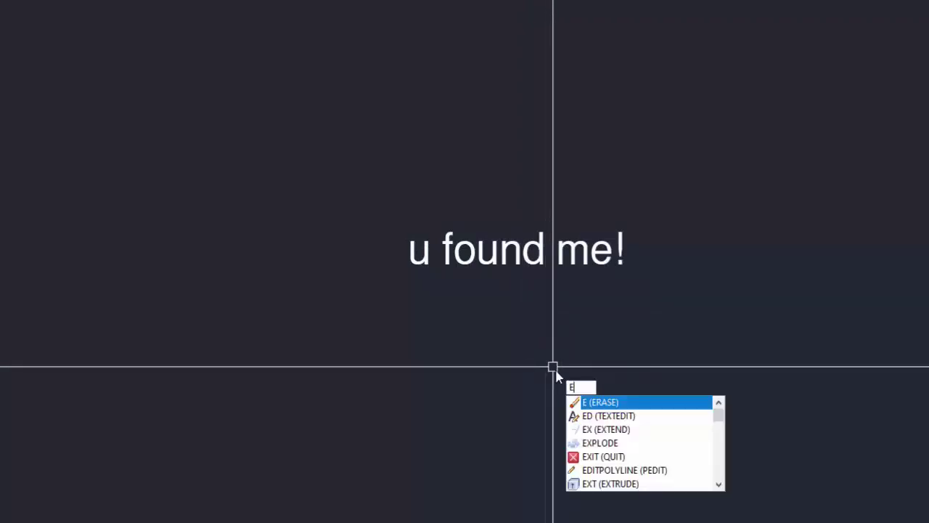
key("Return")
left_click(696, 335)
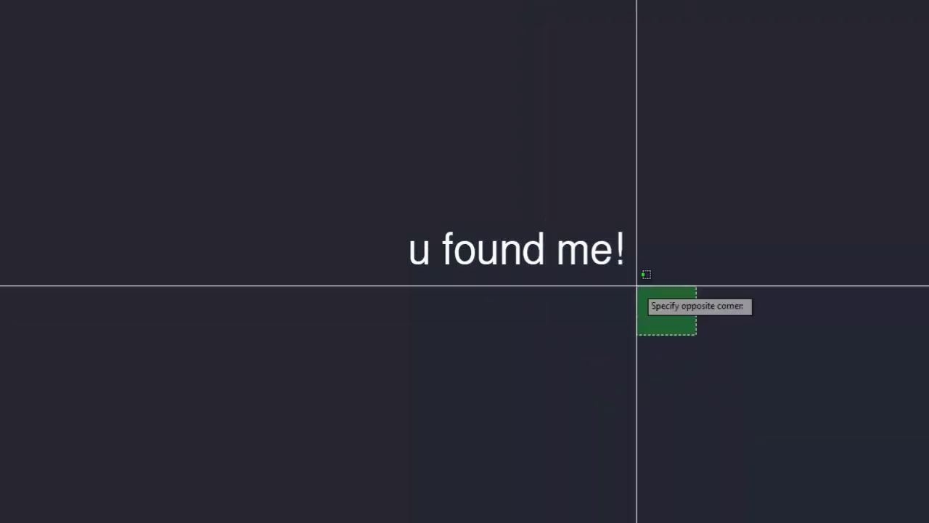
left_click(336, 153)
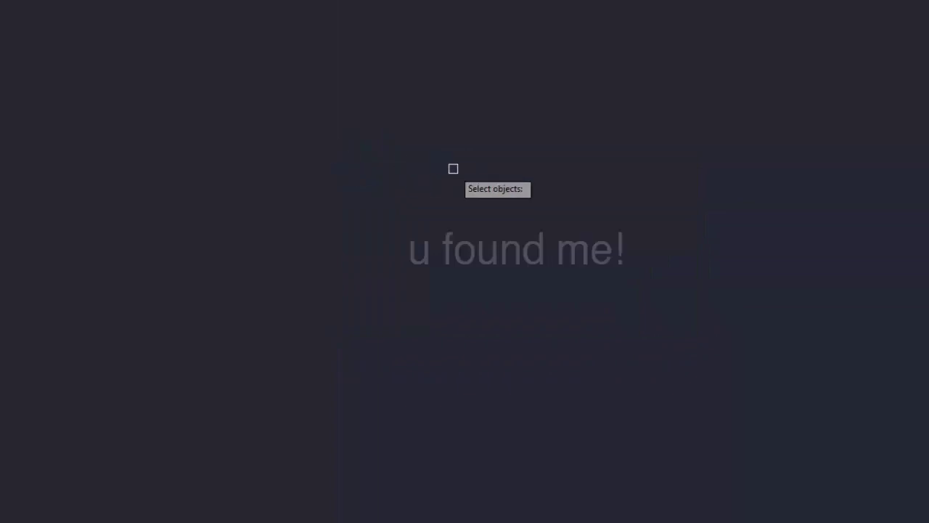
key("Return")
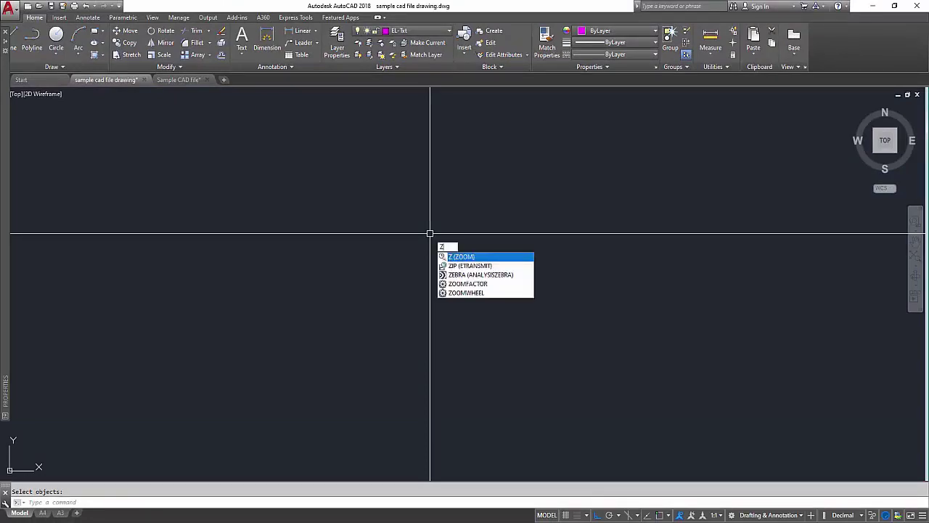
key("Return")
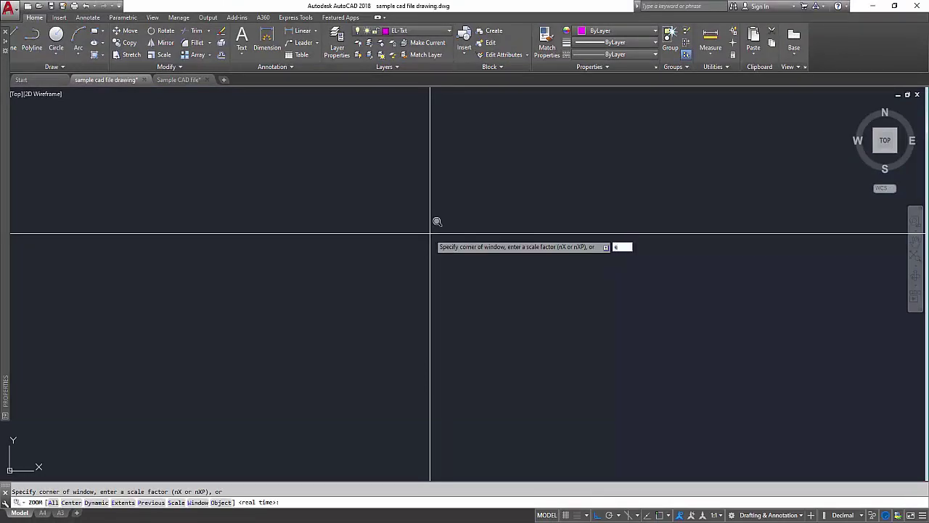
key("Return")
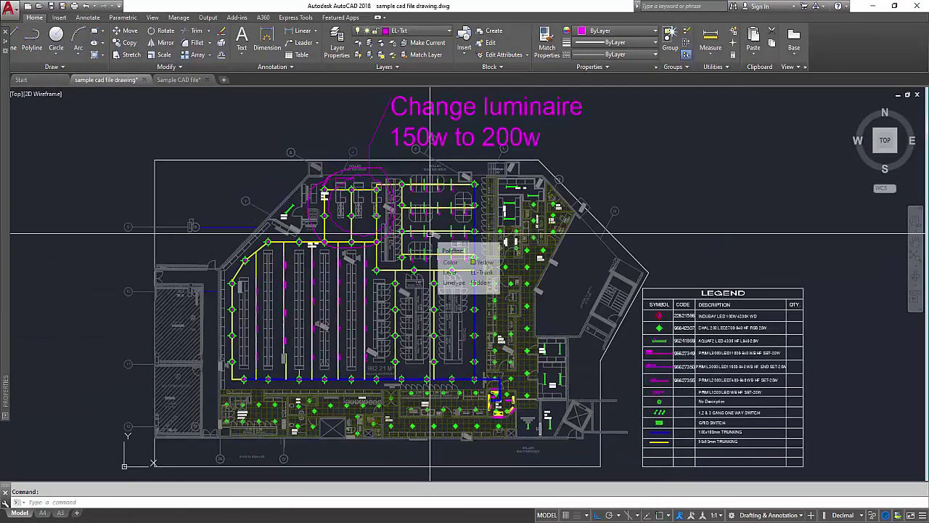
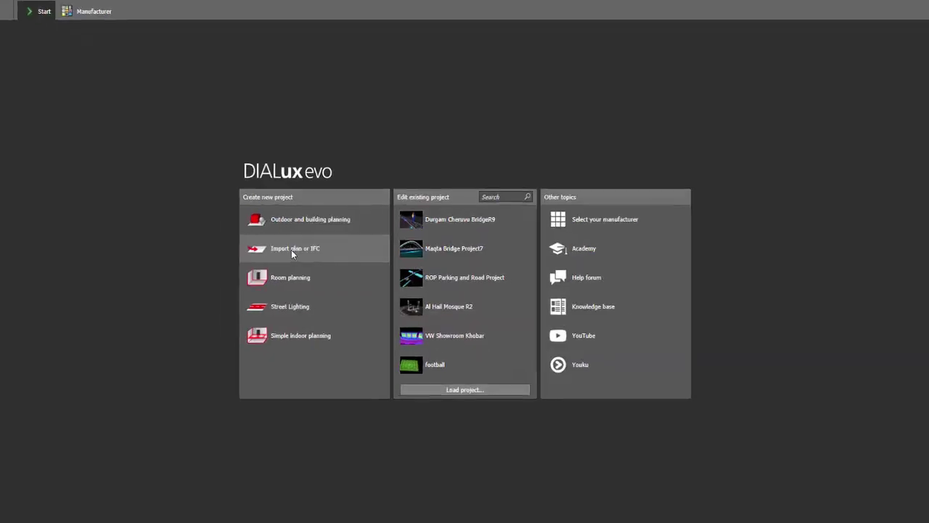
- In DIALux evo, import the plan "sample cad file drawing uncleaned" from the Basic AutoCAD for Lighting Designers folder on the desktop
left_click(228, 252)
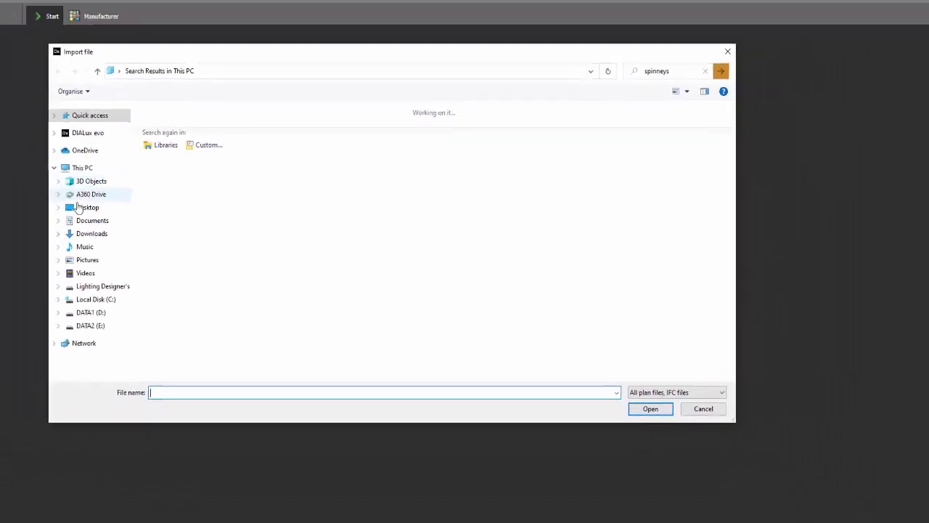
left_click(117, 210)
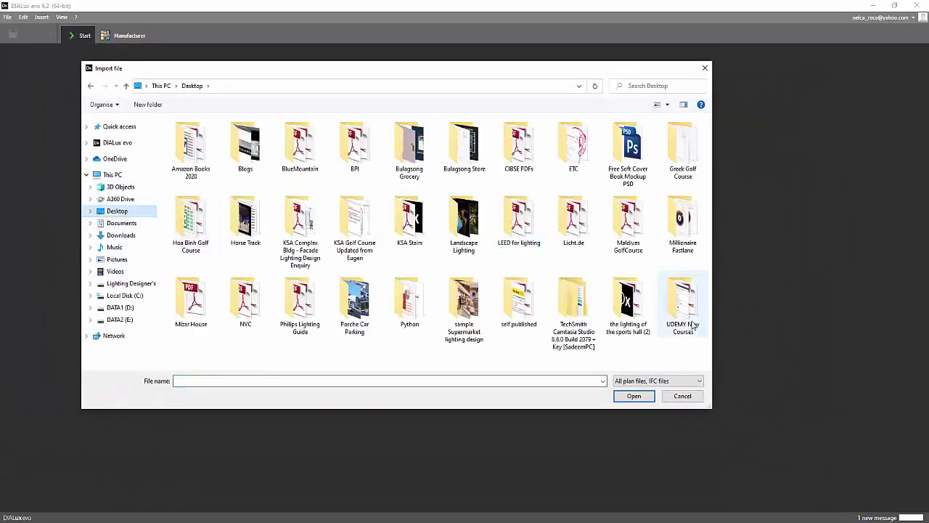
double_click(683, 298)
double_click(196, 151)
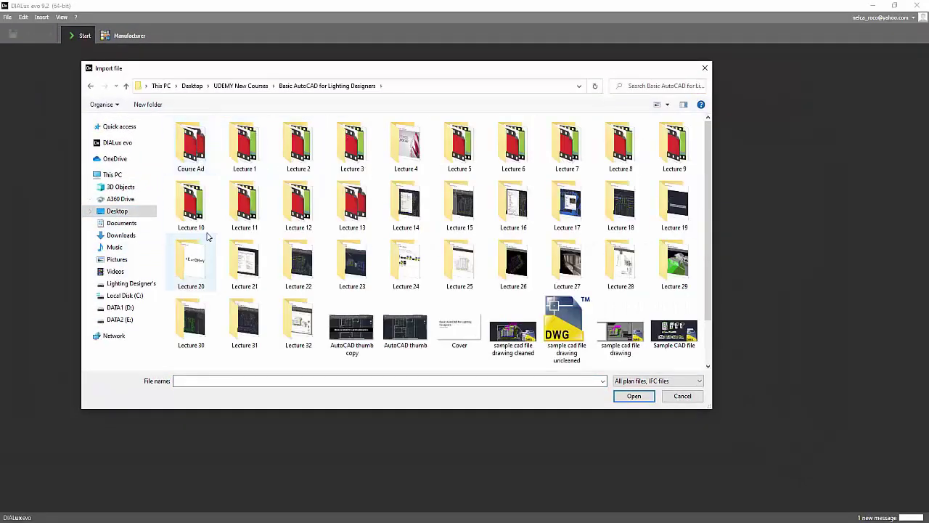
scroll(356, 287, "down", 1)
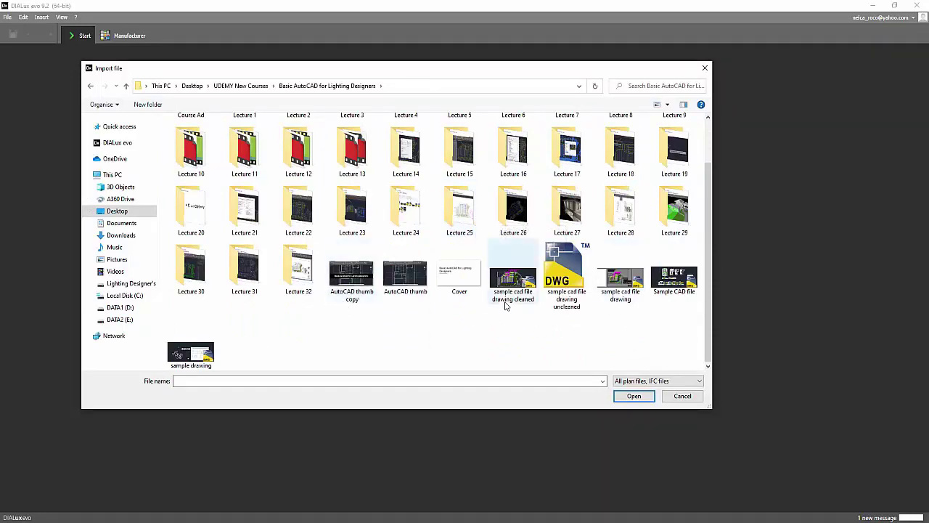
left_click(570, 281)
left_click(633, 396)
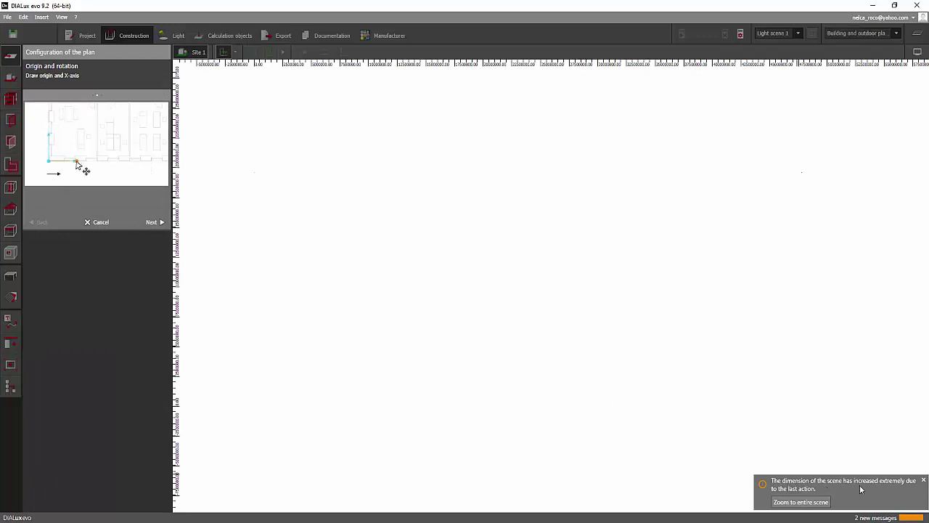
- Accept the default origin and rotation for the imported plan and set its units to millimetres
left_click(924, 481)
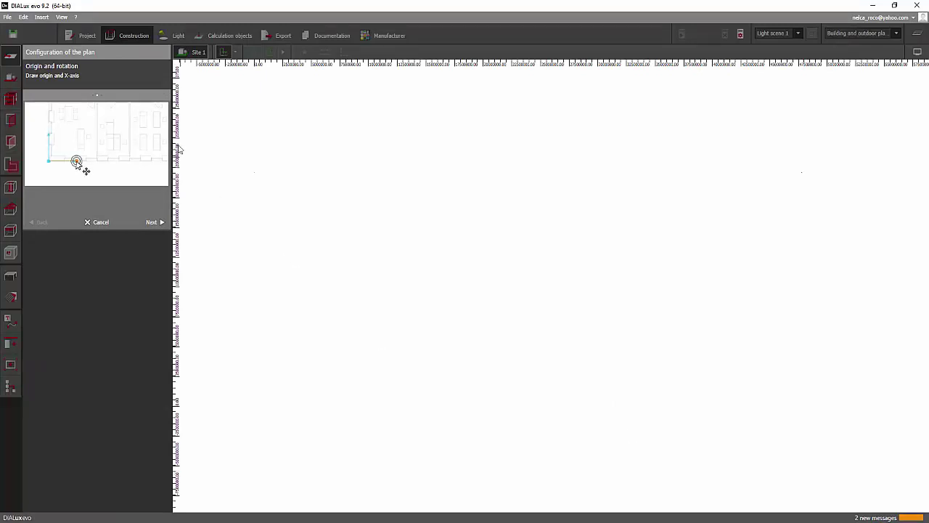
left_click(152, 221)
left_click(97, 211)
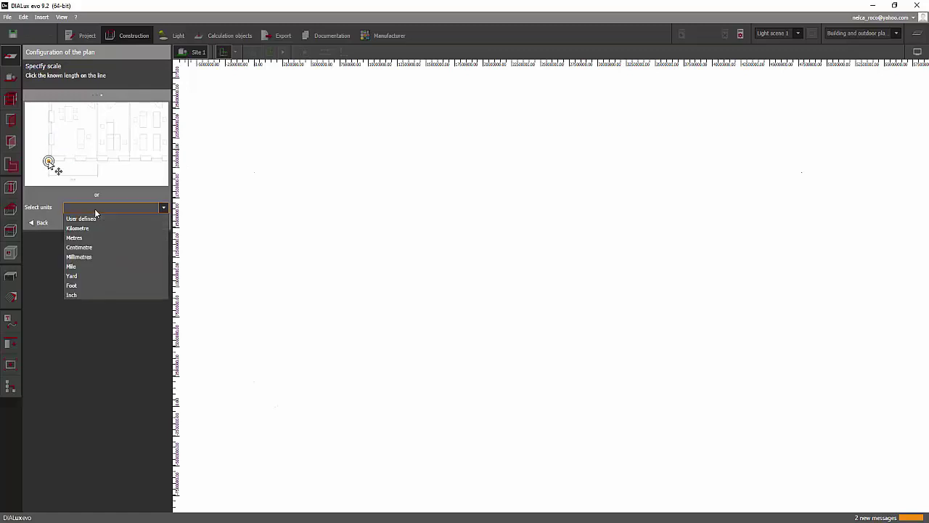
left_click(82, 257)
left_click(145, 225)
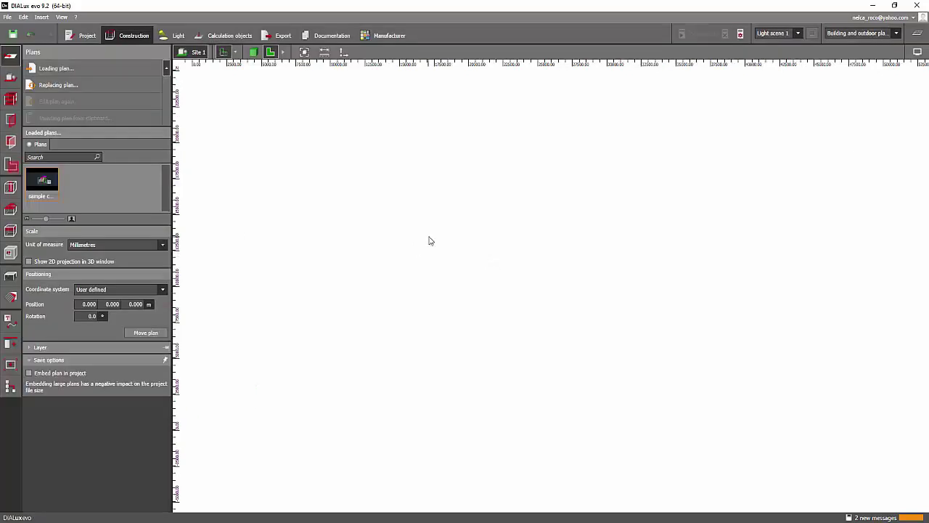
- Inspect the imported uncleaned floor plan up close and zoom to the entire scene
scroll(429, 240, "up", 4)
middle_click_drag(427, 354, 407, 320)
scroll(619, 255, "up", 5)
scroll(605, 247, "up", 10)
scroll(524, 231, "up", 5)
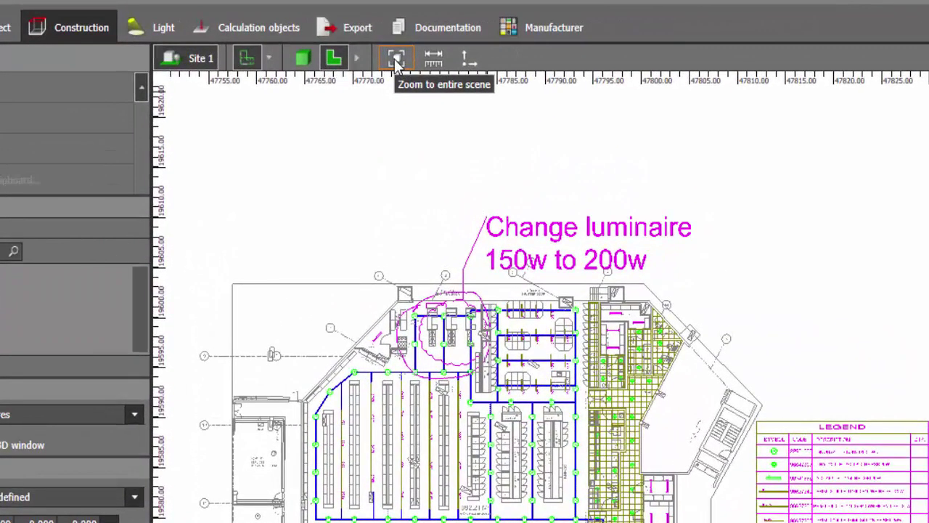
left_click(397, 59)
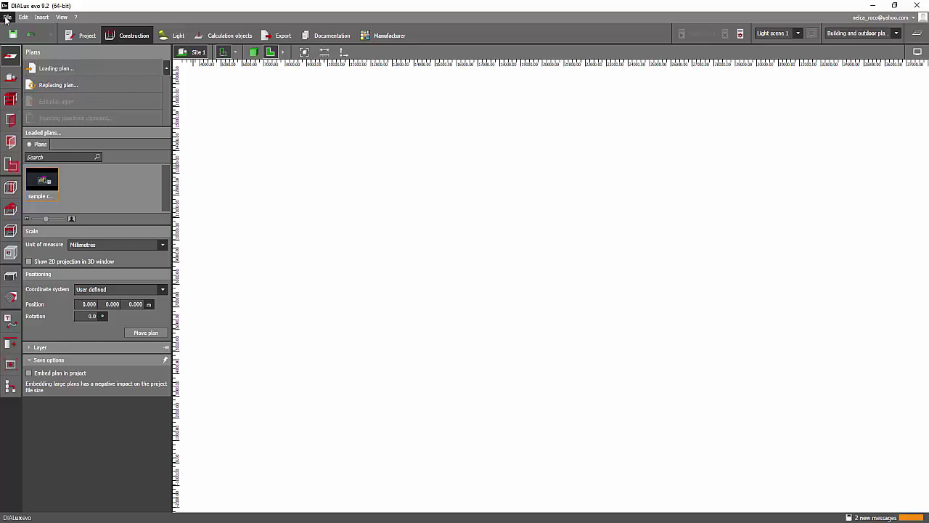
- Load the plan file "sample cad file drawing cleaned" into the project
left_click(57, 70)
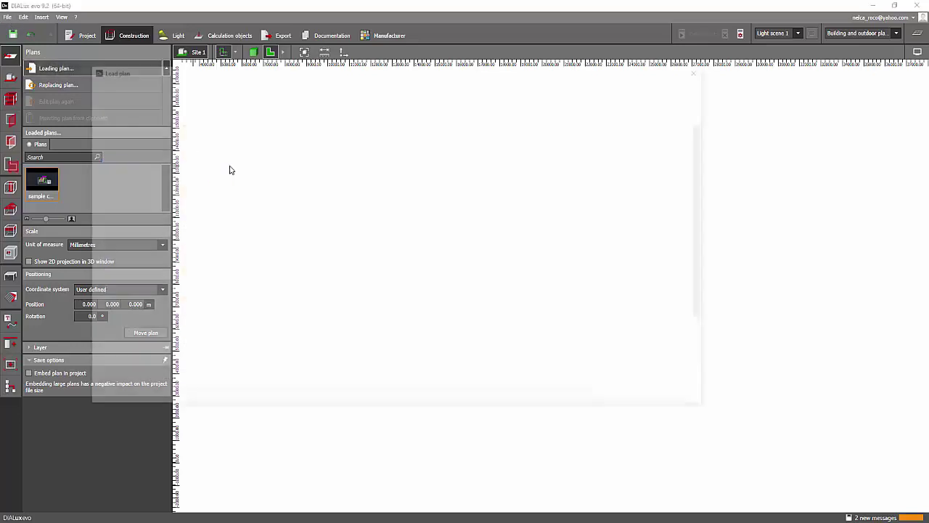
scroll(392, 196, "down", 1)
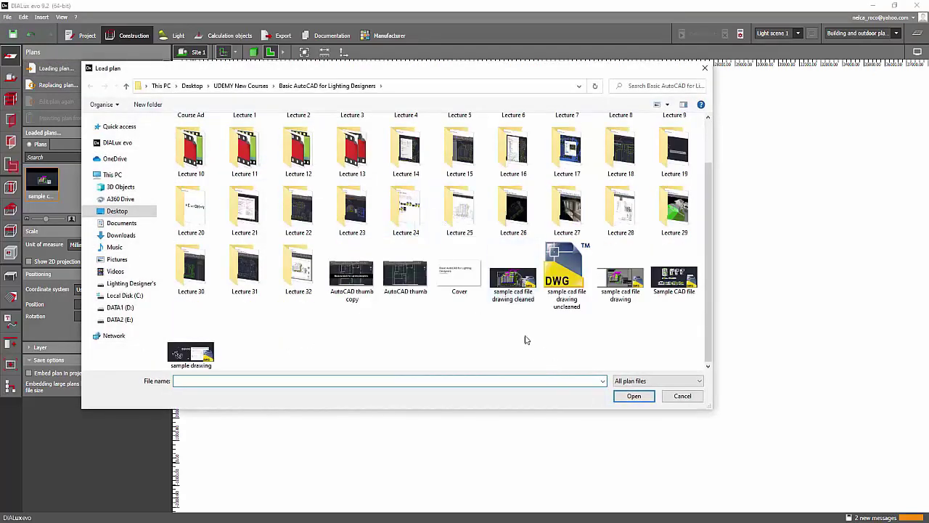
left_click(514, 282)
left_click(636, 396)
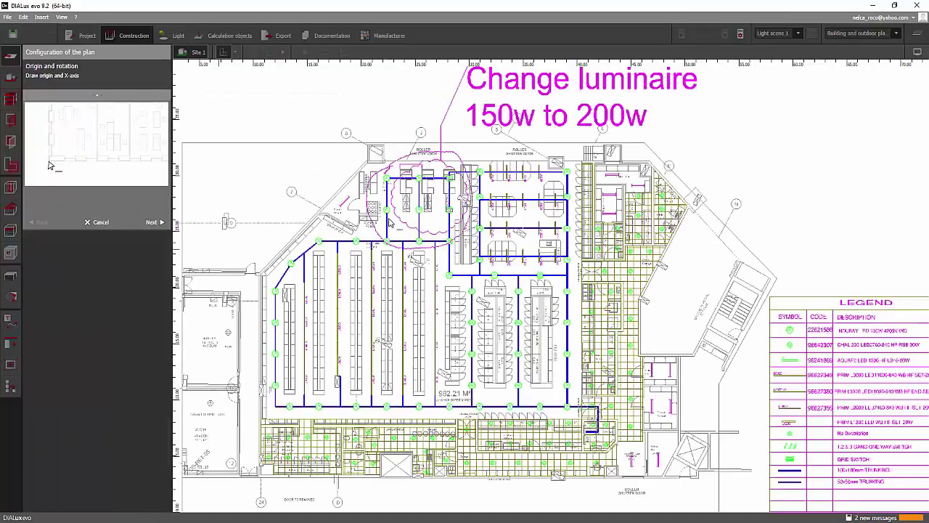
- Accept the default origin and rotation for the cleaned plan, set its units to millimetres and finish its configuration
left_click(48, 162)
middle_click_drag(281, 215, 316, 201)
left_click(151, 223)
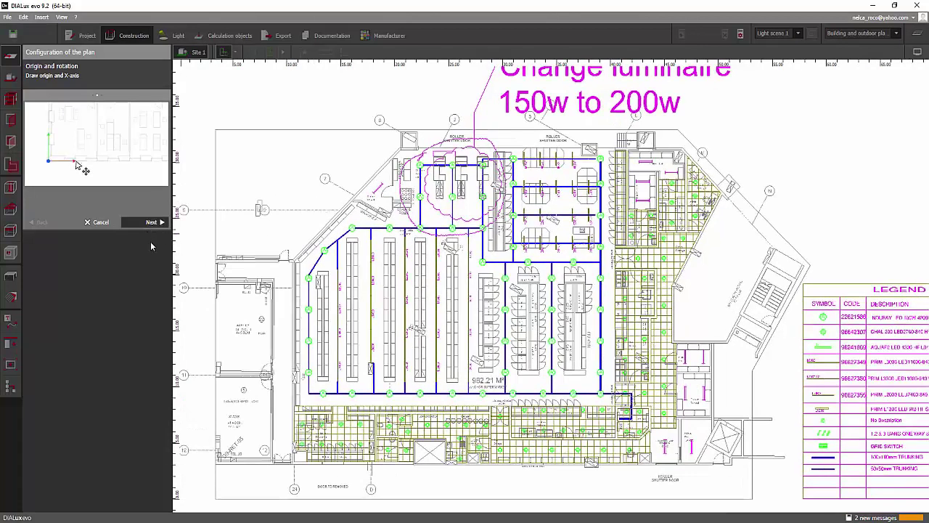
left_click(119, 208)
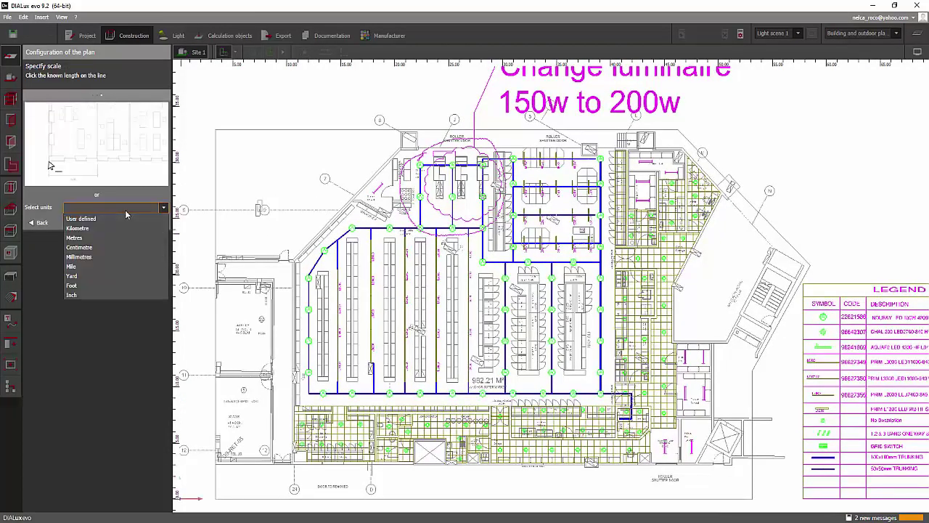
left_click(106, 256)
left_click(155, 232)
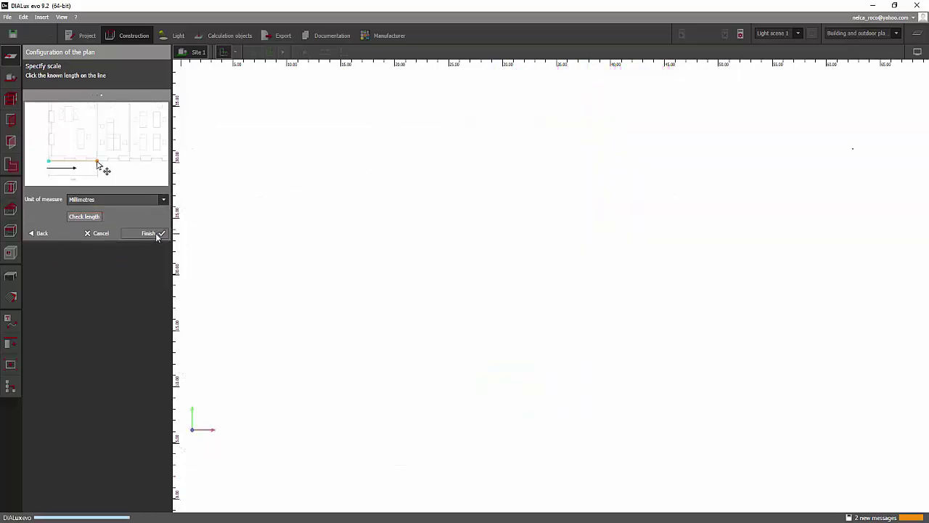
- Hide the plan "sample cad file drawing uncleaned" and fit the entire scene in the view
scroll(663, 309, "up", 5)
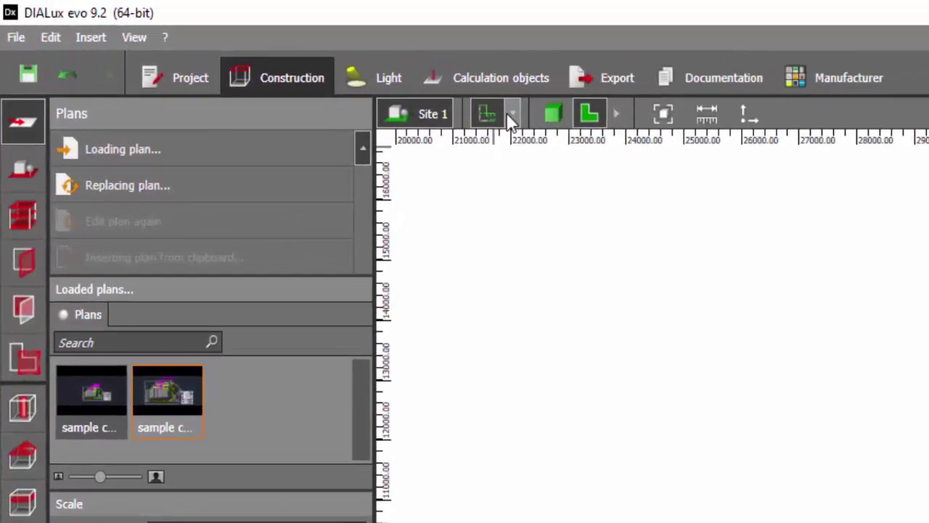
left_click(511, 117)
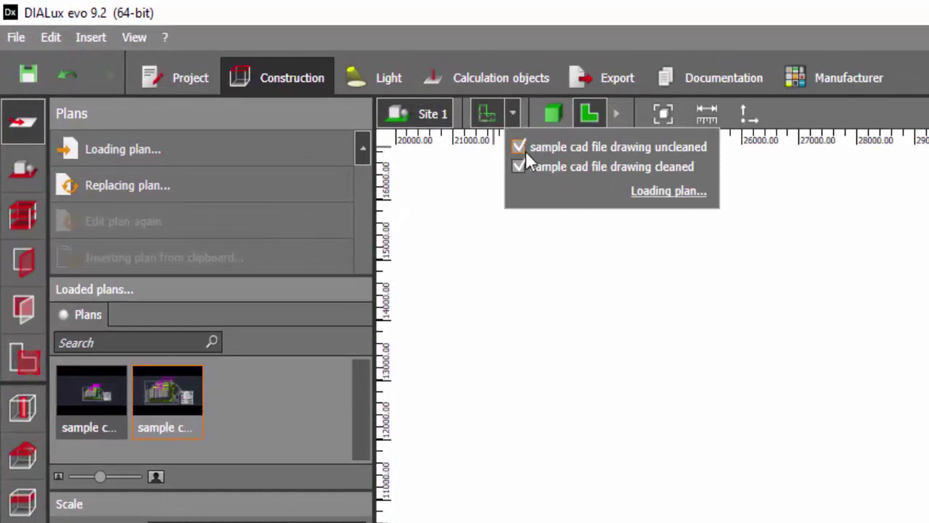
left_click(519, 147)
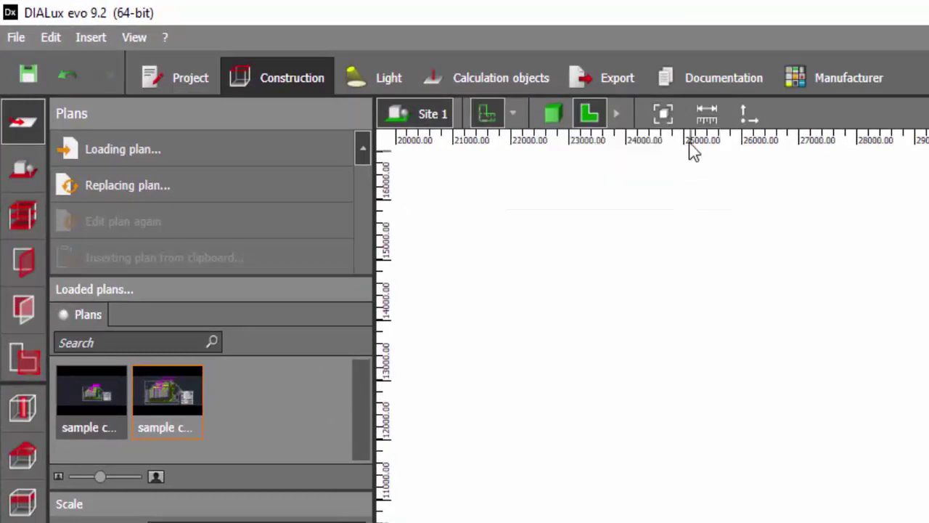
left_click(659, 113)
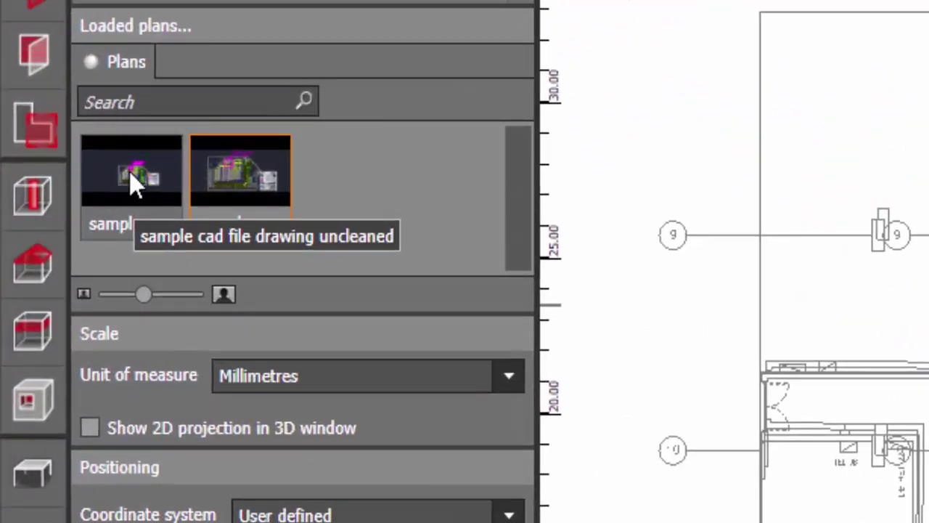
- Remove the loaded plan "sample cad file drawing uncleaned" from the project, including all its uses
left_click(144, 183)
right_click(142, 176)
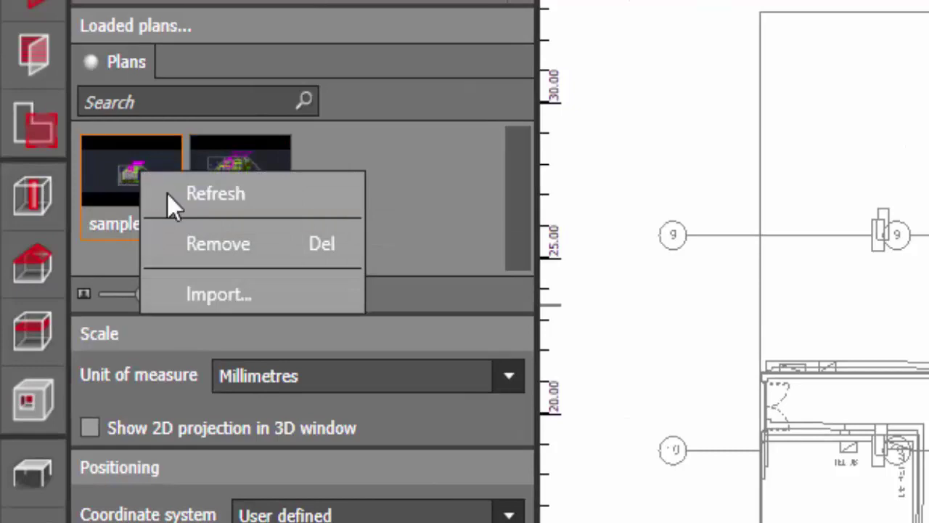
left_click(217, 246)
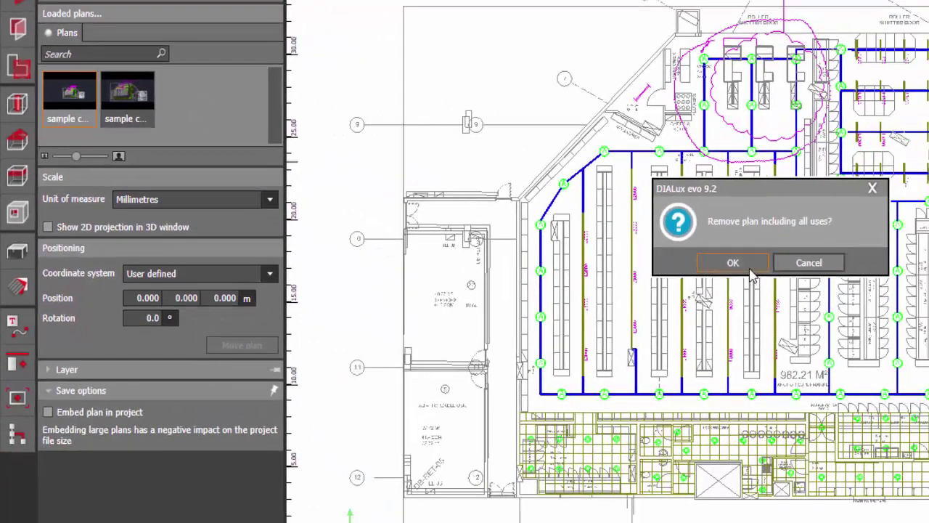
left_click(750, 267)
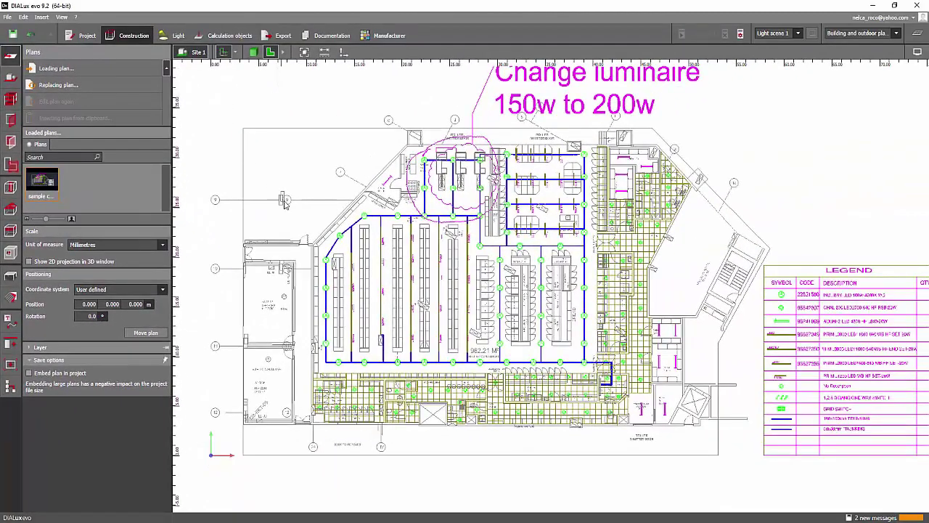
- Examine the remaining cleaned floor plan and its legend at full extent, from far away and close up
left_click(304, 52)
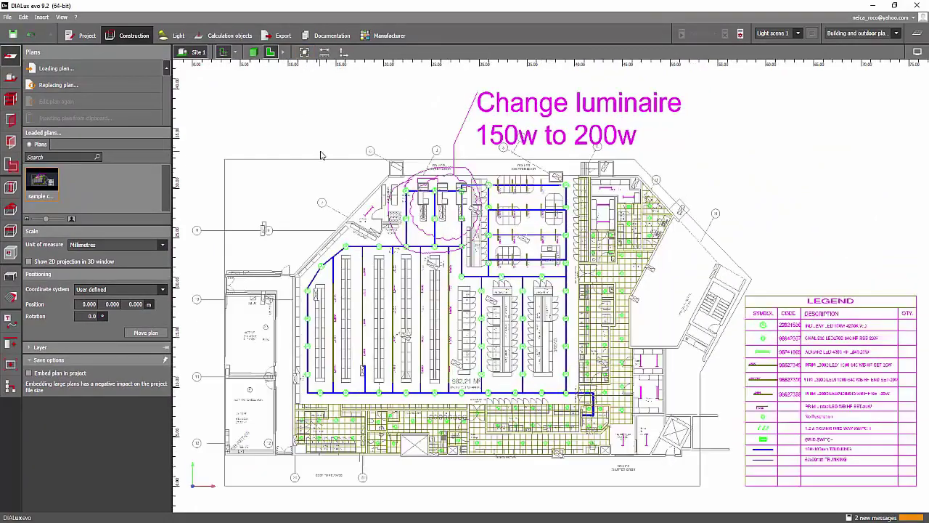
scroll(566, 265, "down", 2)
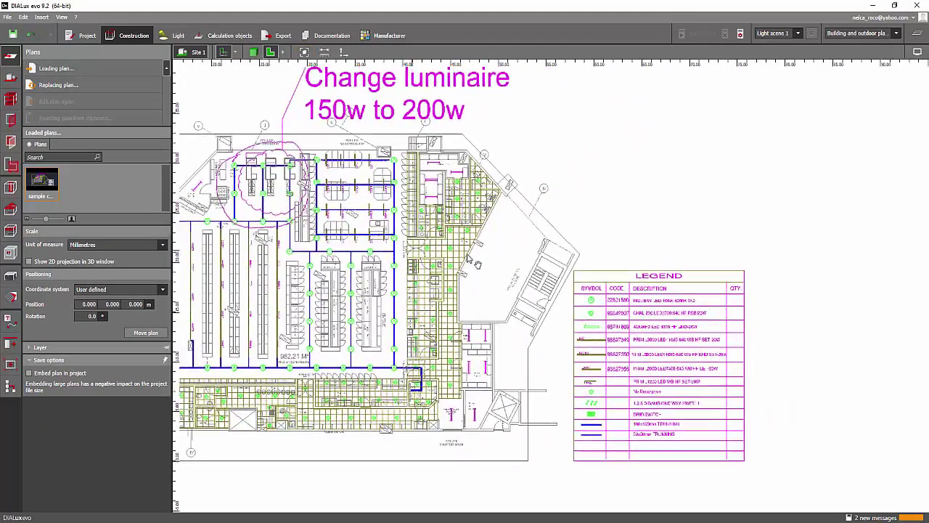
scroll(515, 262, "up", 2)
scroll(512, 288, "down", 3)
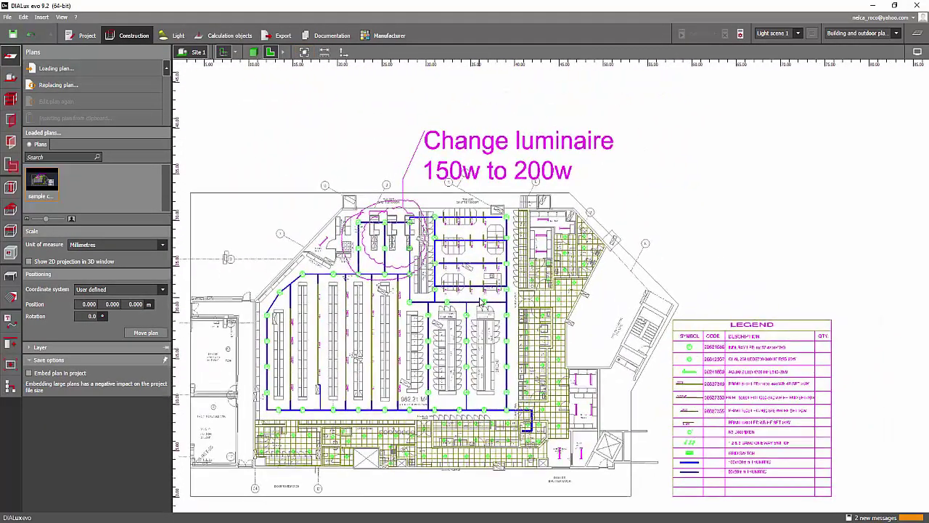
scroll(757, 224, "down", 3)
scroll(572, 242, "up", 2)
scroll(752, 202, "down", 2)
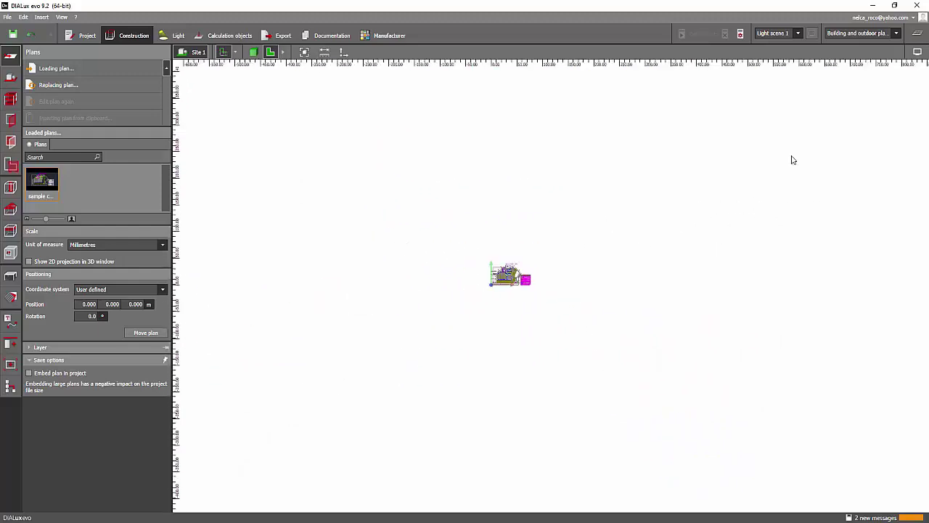
key("Home")
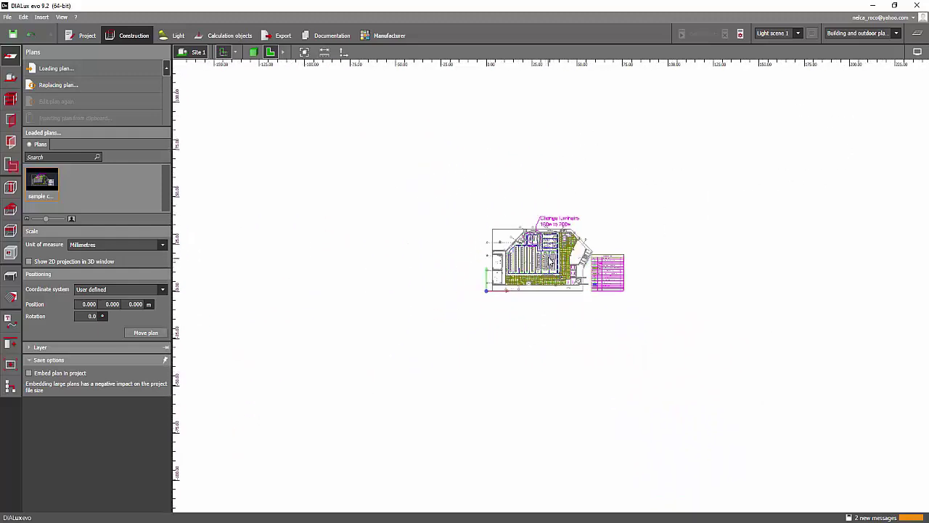
scroll(583, 254, "up", 2)
scroll(543, 289, "down", 1)
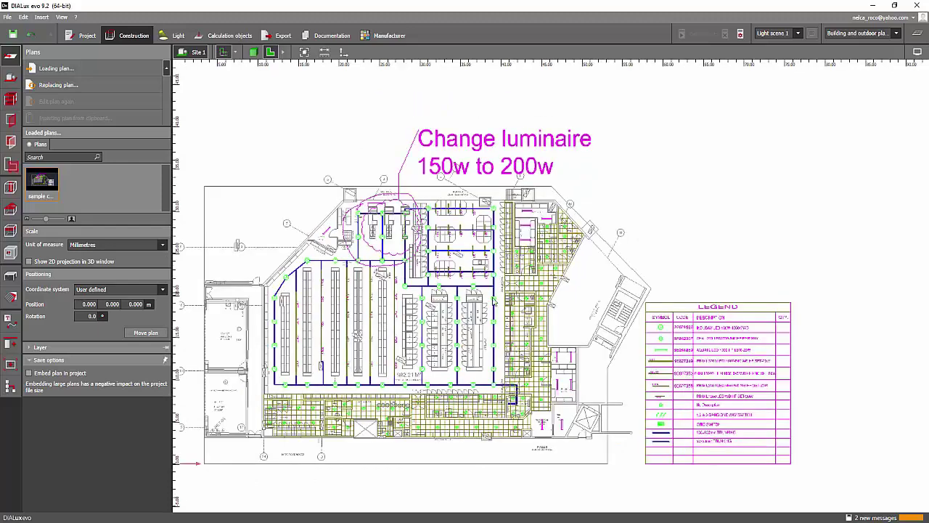
middle_click_drag(544, 289, 559, 295)
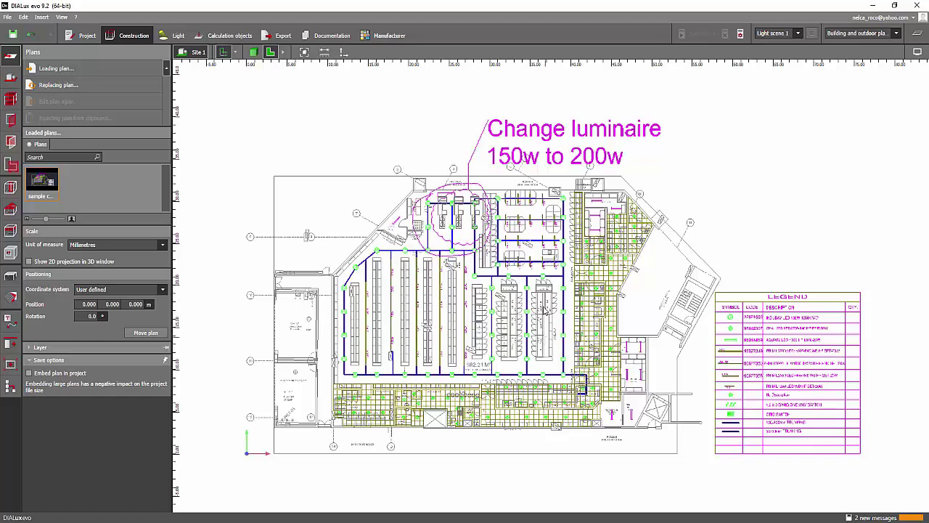
middle_click_drag(547, 287, 535, 304)
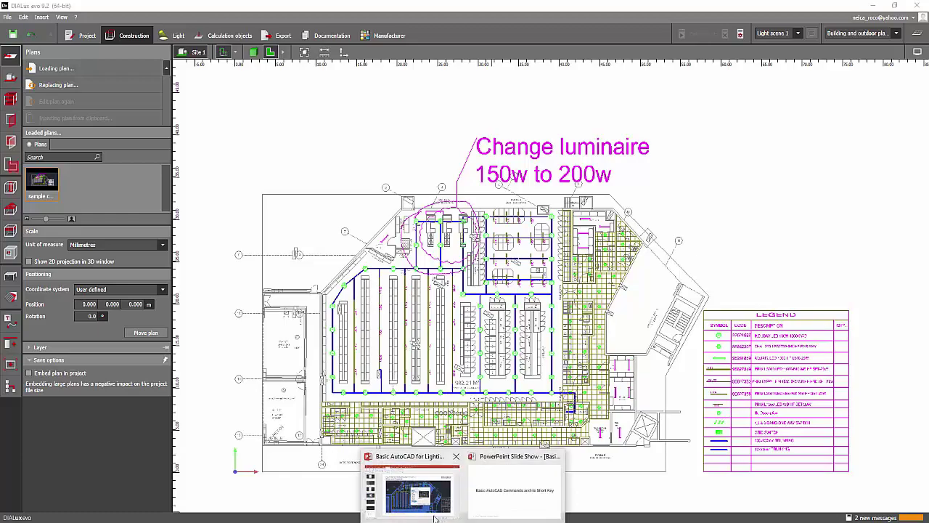
- Switch to the Basic AutoCAD for Lighting Designers presentation in PowerPoint and show slide 23, "Units"
left_click(404, 517)
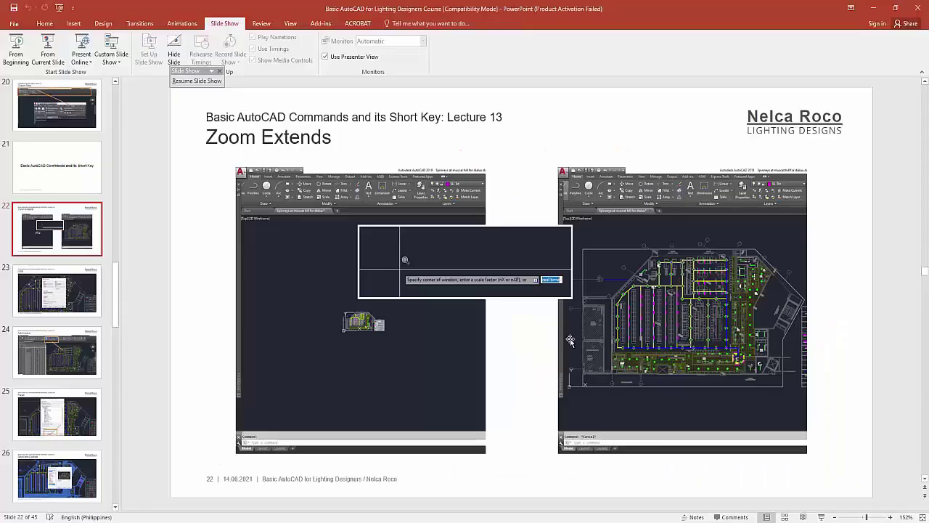
left_click(81, 294)
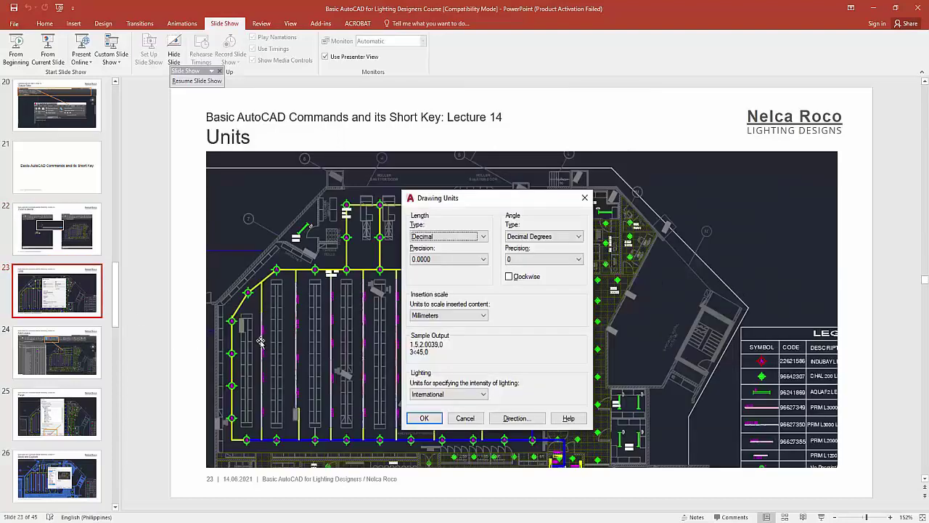